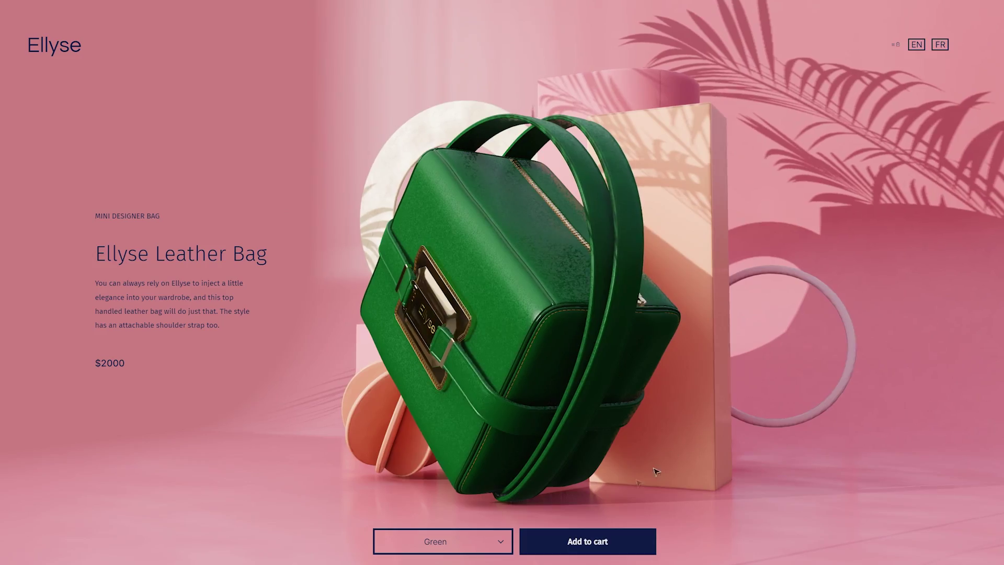
Switch the Ellyse Leather Bag's colour option to Peach on the product page.
{"action": "left_click", "coordinate": [491, 540]}
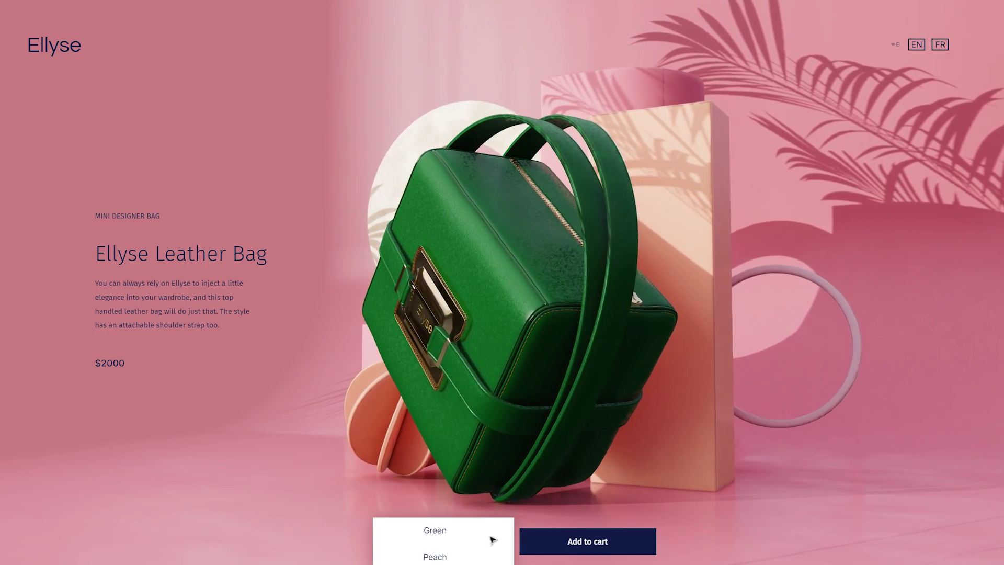
{"action": "left_click", "coordinate": [441, 554]}
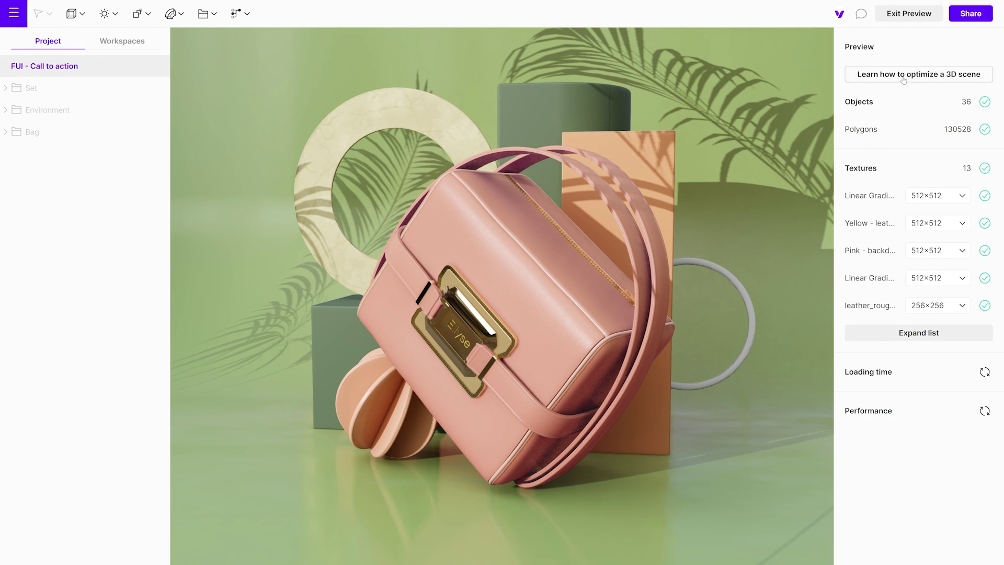
Exit the preview in Vectary and add a Floating UI containing an Image element to the bag scene.
{"action": "left_click", "coordinate": [913, 16]}
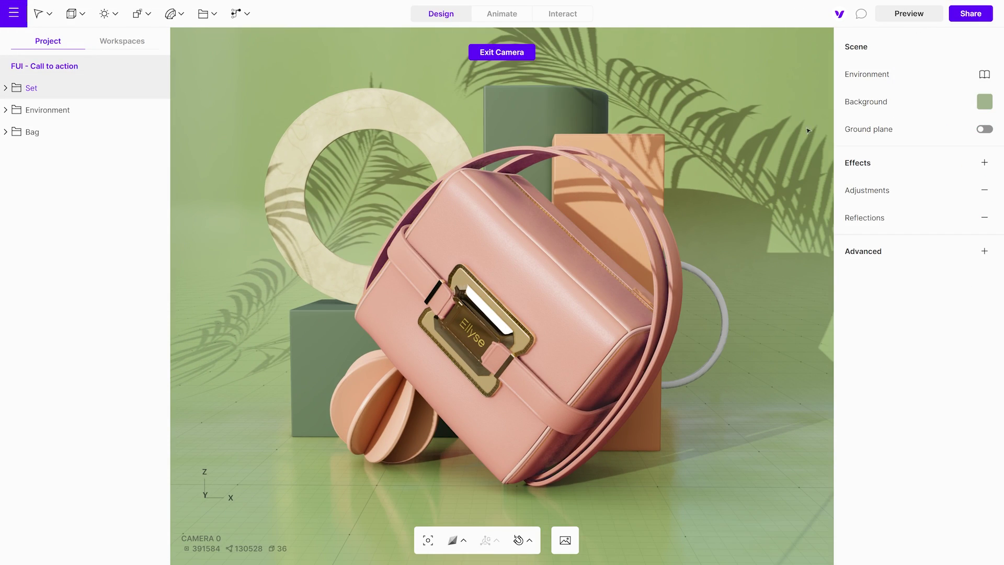
{"action": "left_click", "coordinate": [242, 13]}
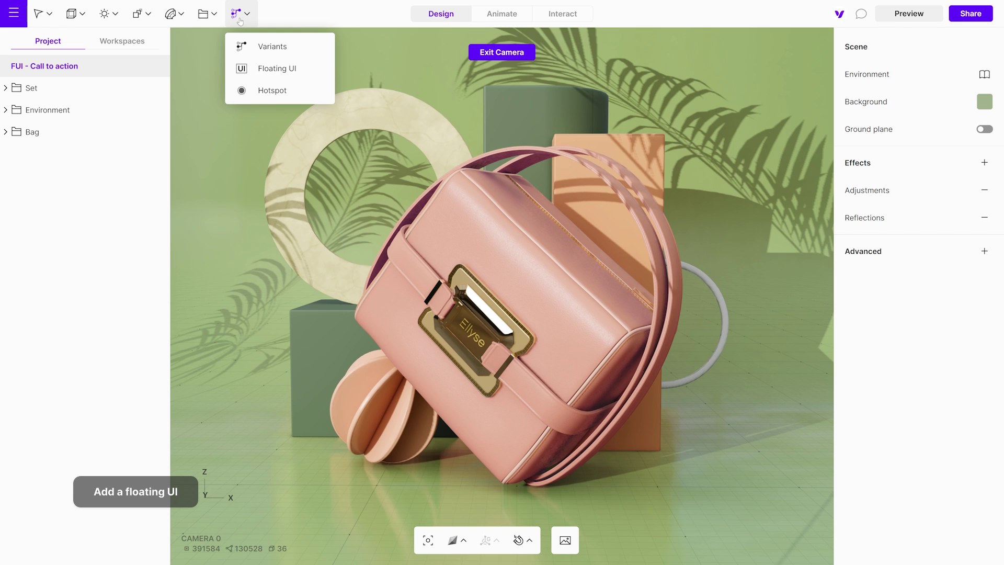
{"action": "left_click", "coordinate": [262, 74]}
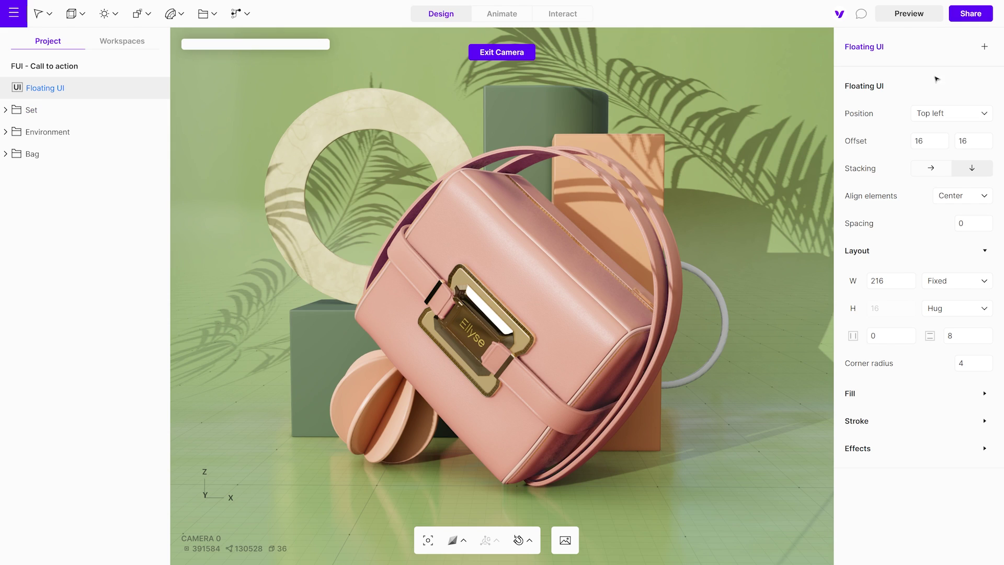
{"action": "left_click", "coordinate": [983, 48]}
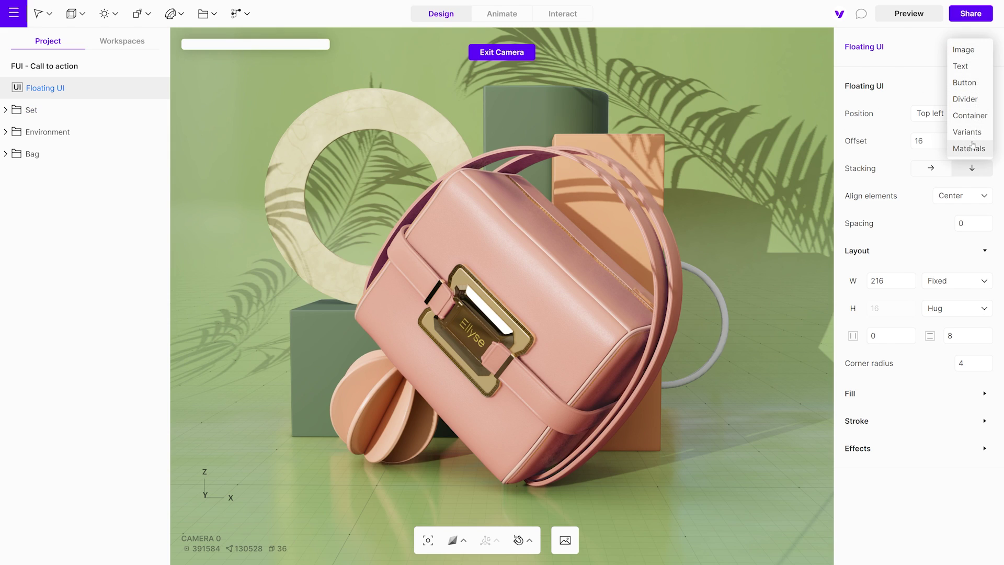
{"action": "left_click", "coordinate": [964, 50]}
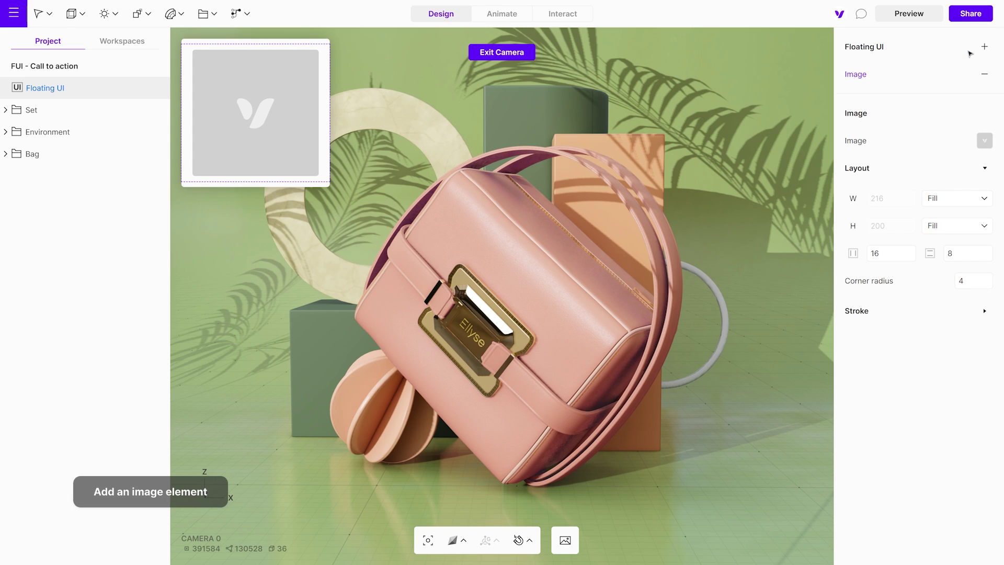
Upload the leather picture file named Image as the Image element's picture.
{"action": "left_click", "coordinate": [984, 141]}
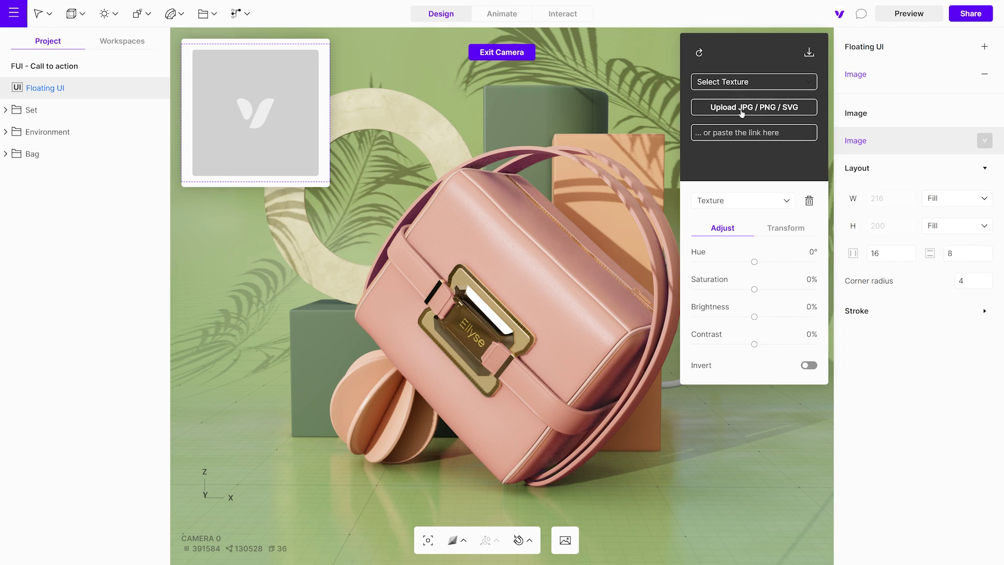
{"action": "left_click", "coordinate": [743, 108]}
{"action": "left_click", "coordinate": [520, 177]}
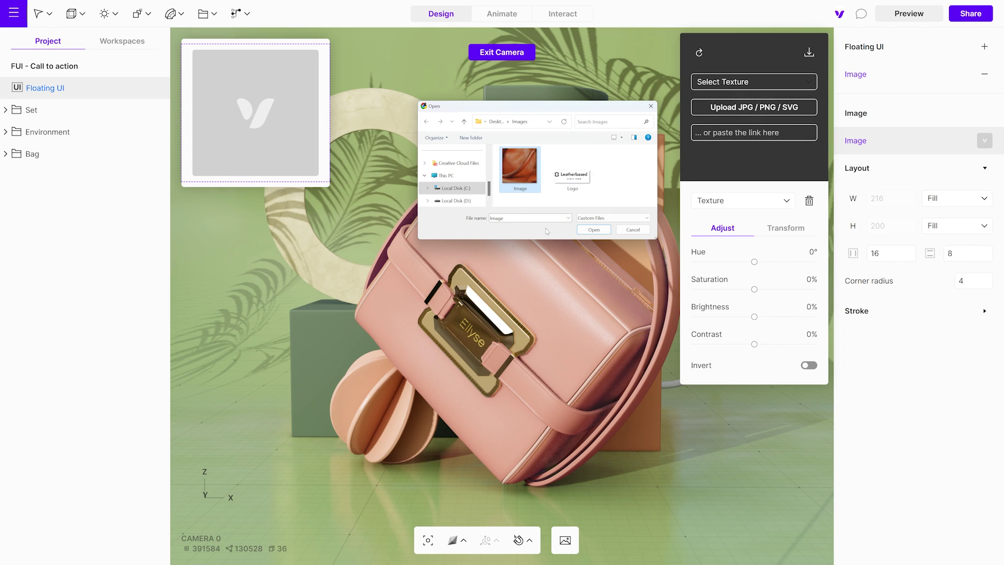
{"action": "left_click", "coordinate": [594, 230]}
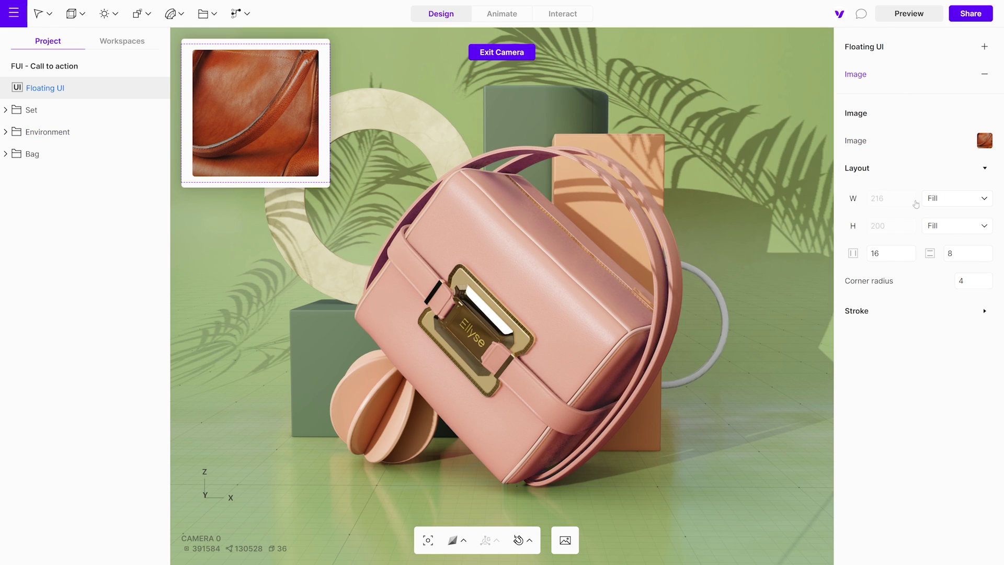
Give the Image element a fixed width of 215, try a fixed height, and return the height to Fill.
{"action": "left_click", "coordinate": [941, 202]}
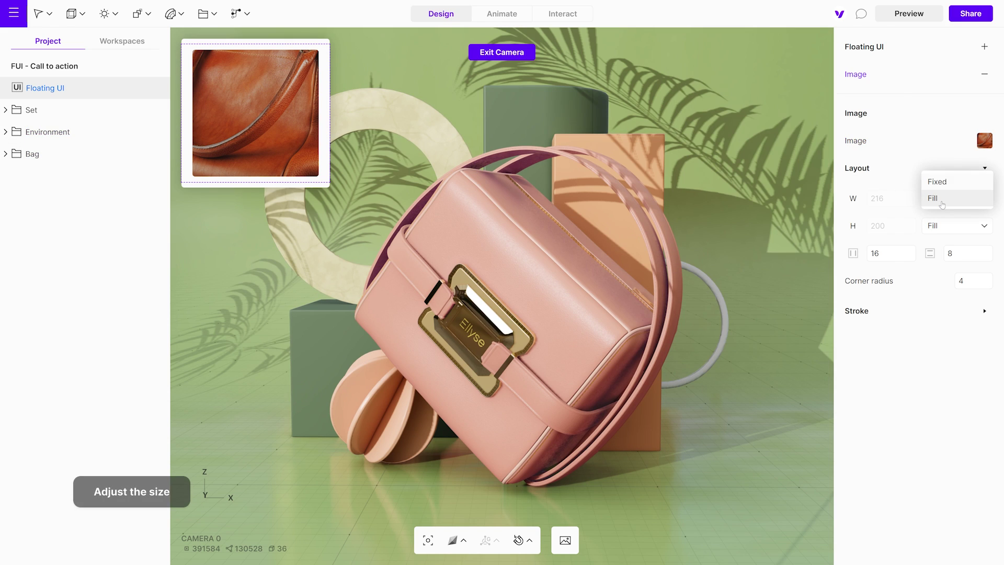
{"action": "left_click", "coordinate": [945, 187]}
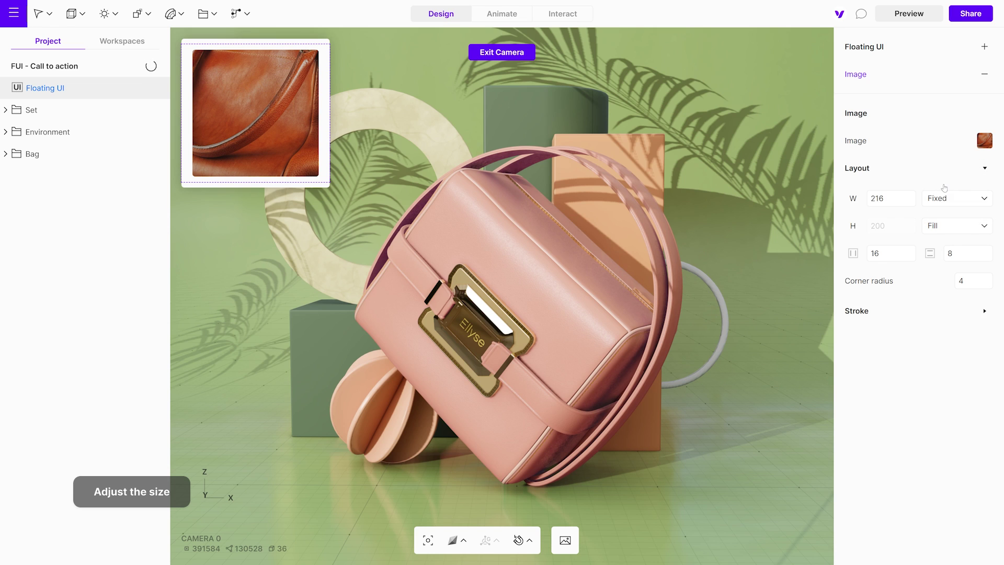
{"action": "left_click_drag", "start_coordinate": [907, 201], "coordinate": [901, 225]}
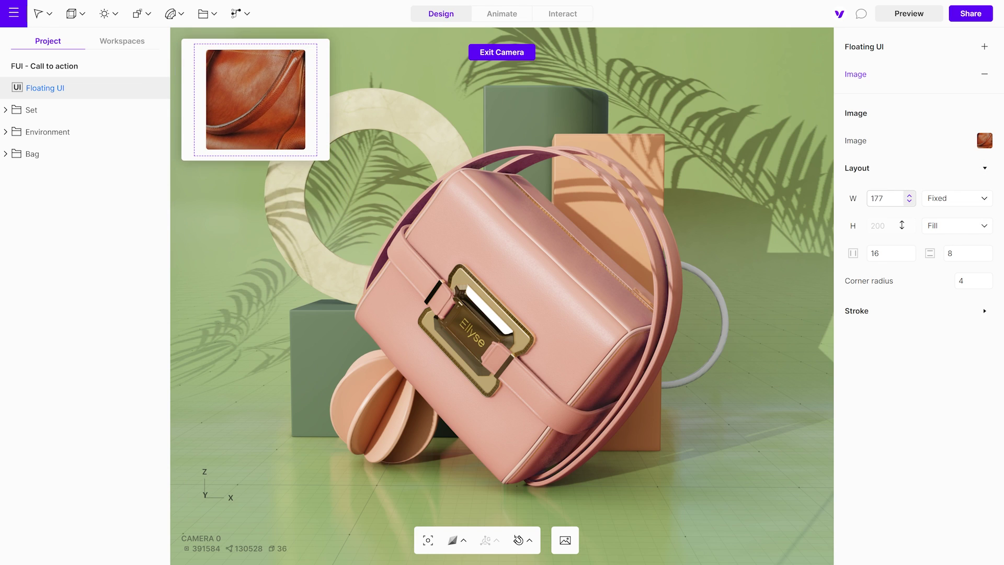
{"action": "left_click", "coordinate": [949, 226]}
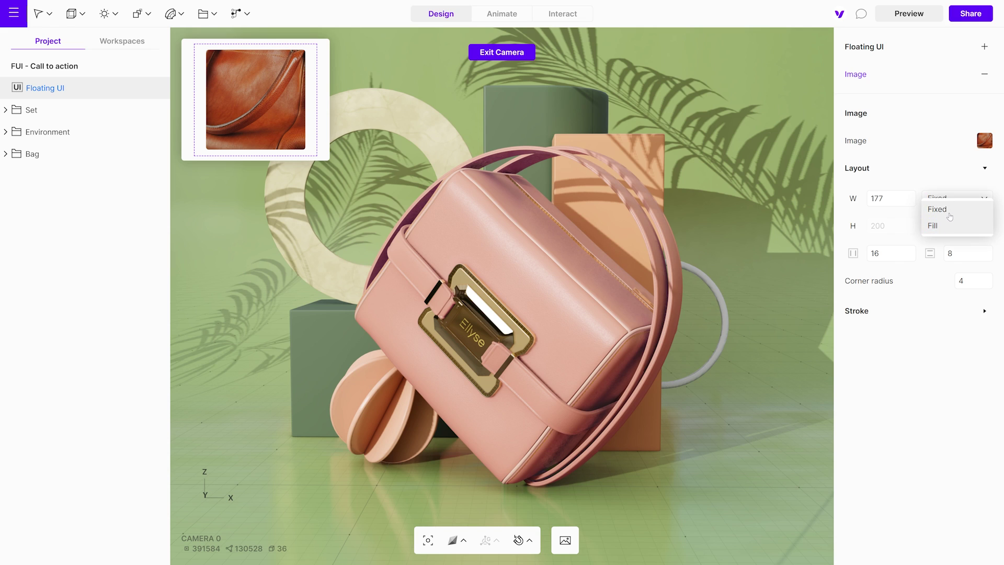
{"action": "left_click", "coordinate": [946, 207]}
{"action": "left_click_drag", "start_coordinate": [909, 226], "coordinate": [908, 173]}
{"action": "left_click", "coordinate": [933, 226]}
{"action": "left_click", "coordinate": [944, 241]}
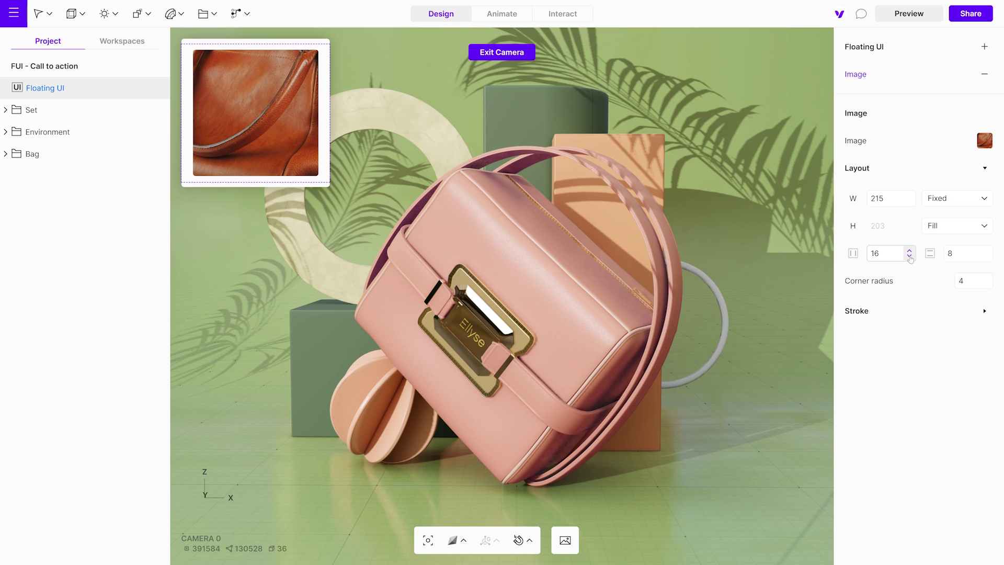
Set the Image element's horizontal padding to 8 and its vertical padding to 0.
{"action": "left_click_drag", "start_coordinate": [911, 258], "coordinate": [916, 329]}
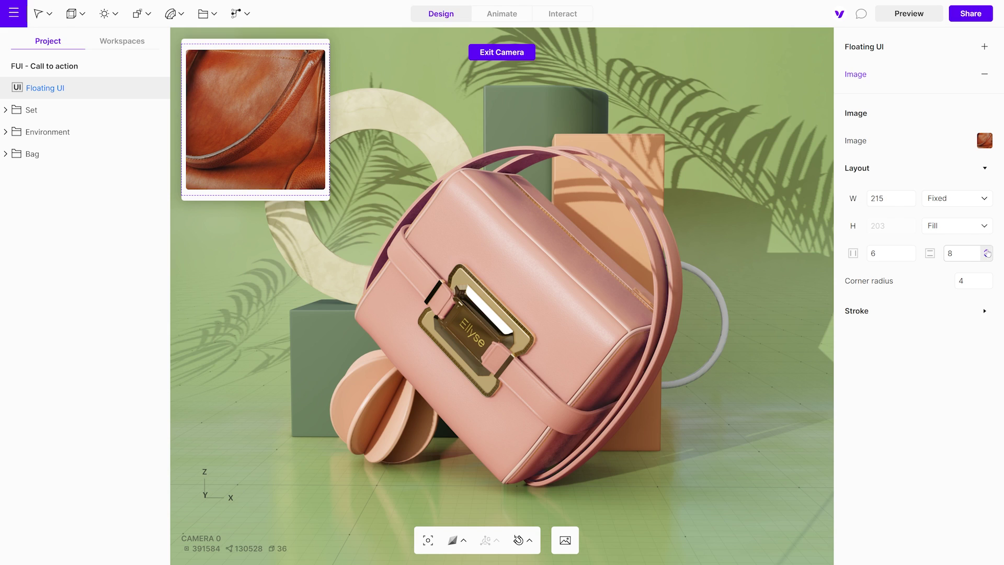
{"action": "left_click_drag", "start_coordinate": [986, 253], "coordinate": [992, 304]}
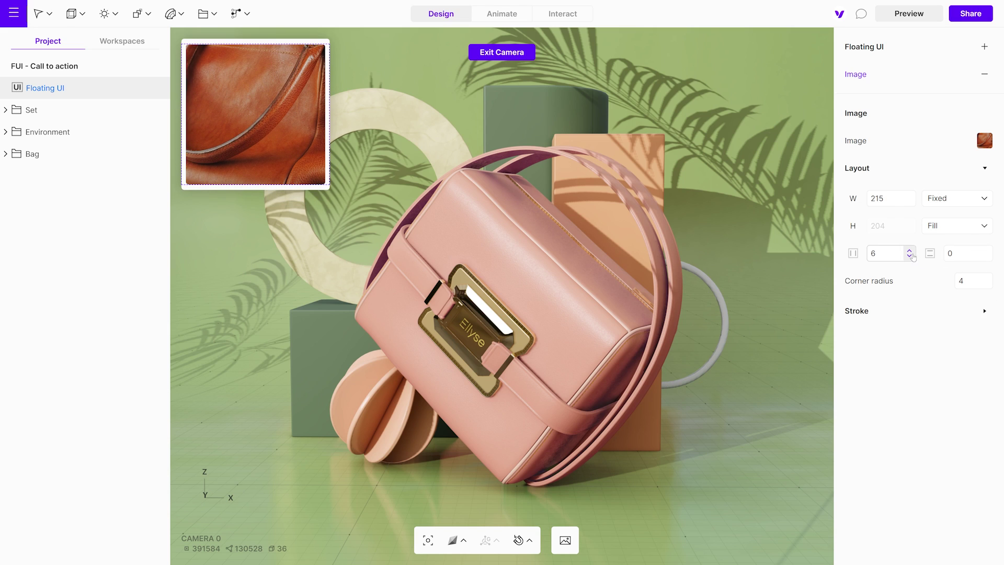
{"action": "left_click_drag", "start_coordinate": [912, 257], "coordinate": [910, 244]}
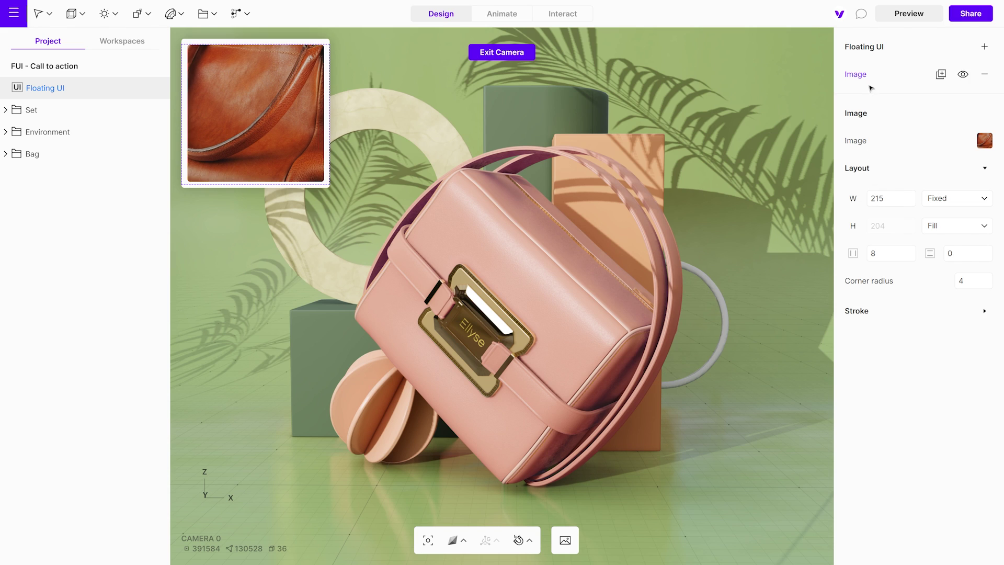
Try adjusting the Floating UI container's width and vertical padding, ending at 216 and 8.
{"action": "left_click", "coordinate": [864, 47]}
{"action": "mouse_move", "coordinate": [909, 308]}
{"action": "left_mouse_down"}
{"action": "mouse_move", "coordinate": [918, 148]}
{"action": "mouse_move", "coordinate": [910, 320]}
{"action": "mouse_move", "coordinate": [911, 310]}
{"action": "left_mouse_up"}
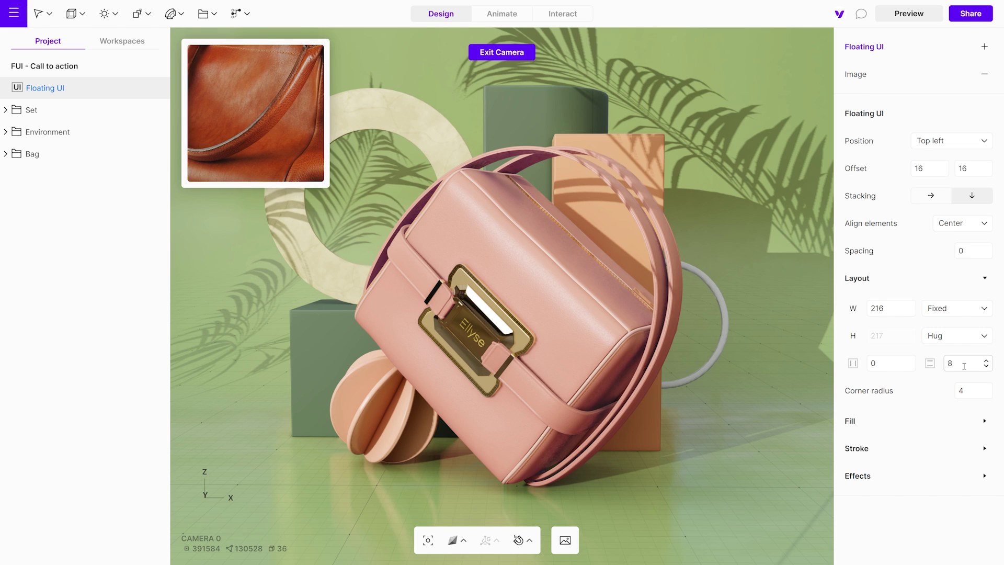
{"action": "mouse_move", "coordinate": [986, 366]}
{"action": "left_mouse_down"}
{"action": "mouse_move", "coordinate": [990, 447]}
{"action": "mouse_move", "coordinate": [986, 368]}
{"action": "left_mouse_up"}
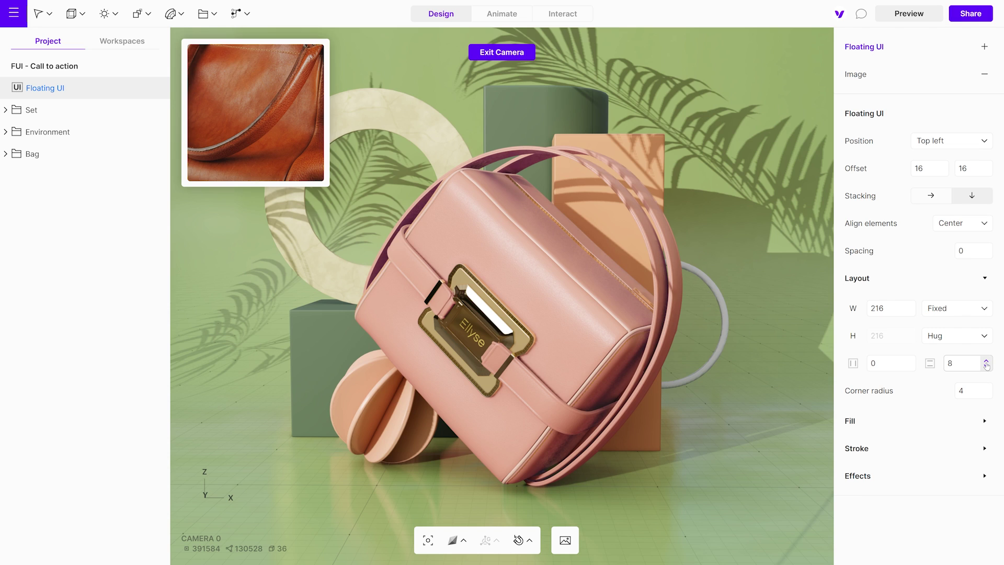
Check the Image element's settings and preview the scene with the floating panel before returning to editing.
{"action": "left_click", "coordinate": [891, 78]}
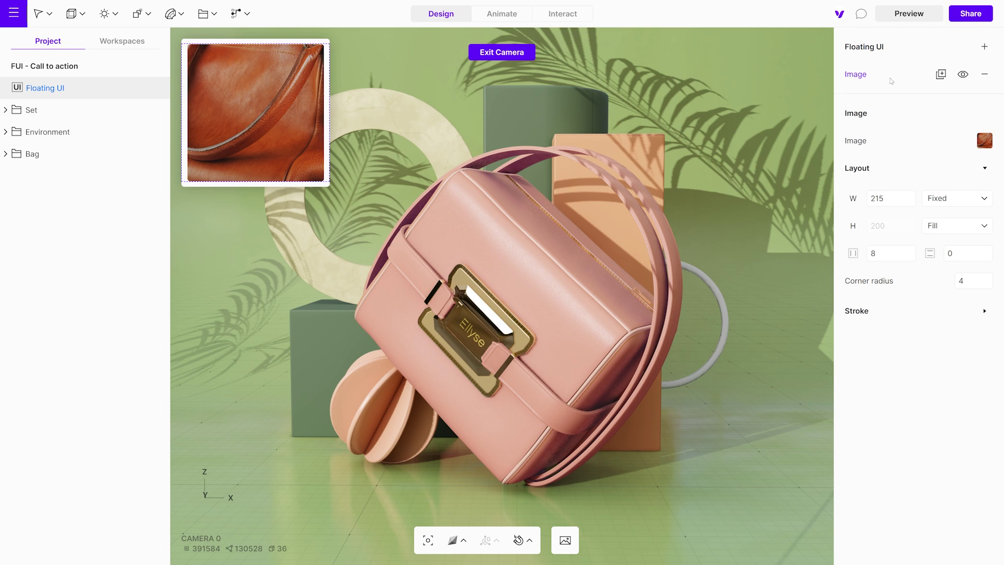
{"action": "left_click", "coordinate": [909, 14]}
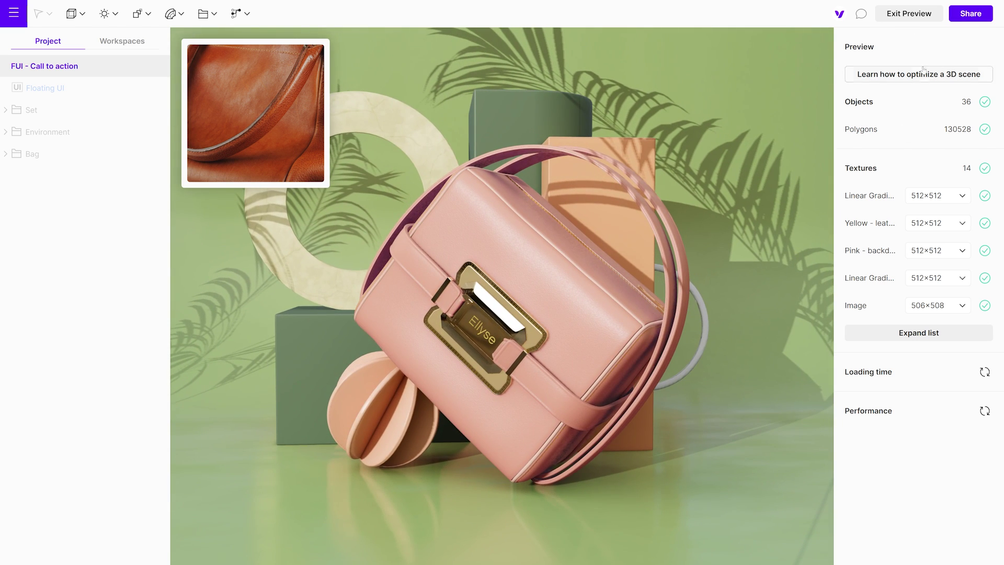
{"action": "left_click", "coordinate": [918, 17]}
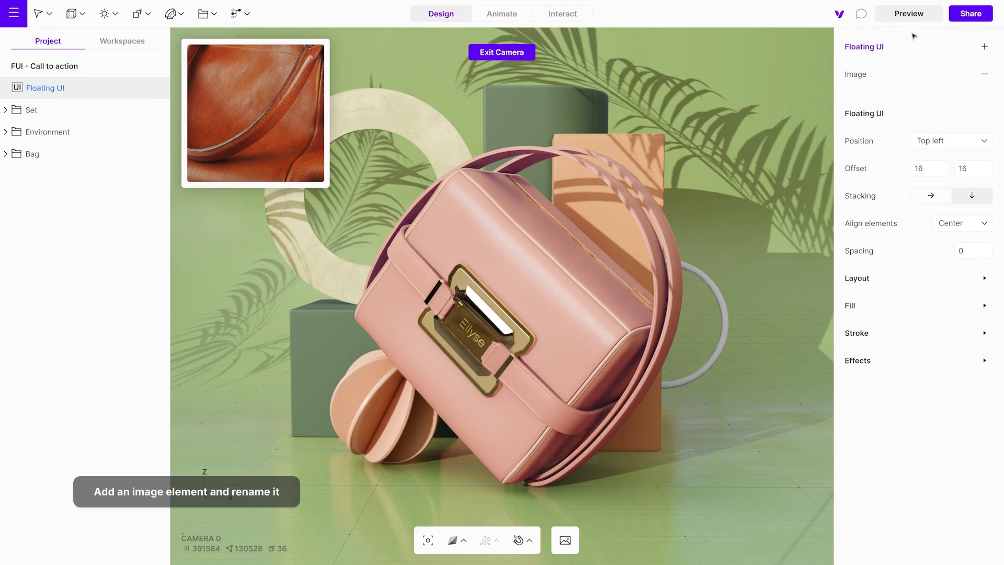
Add a second Image element to the Floating UI and rename it Logo.
{"action": "left_click", "coordinate": [983, 48]}
{"action": "left_click", "coordinate": [965, 53]}
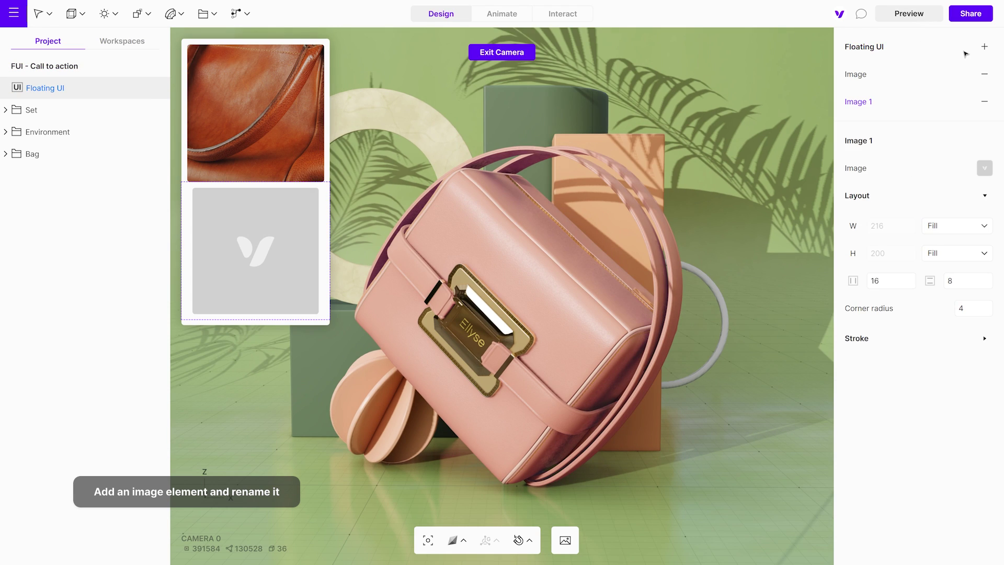
{"action": "double_click", "coordinate": [872, 102]}
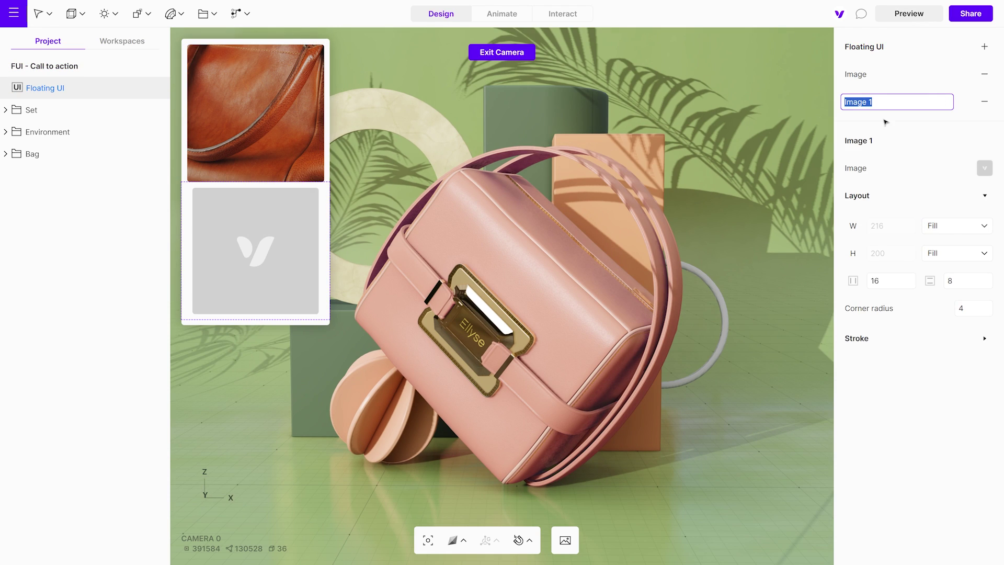
{"action": "key", "text": "Return"}
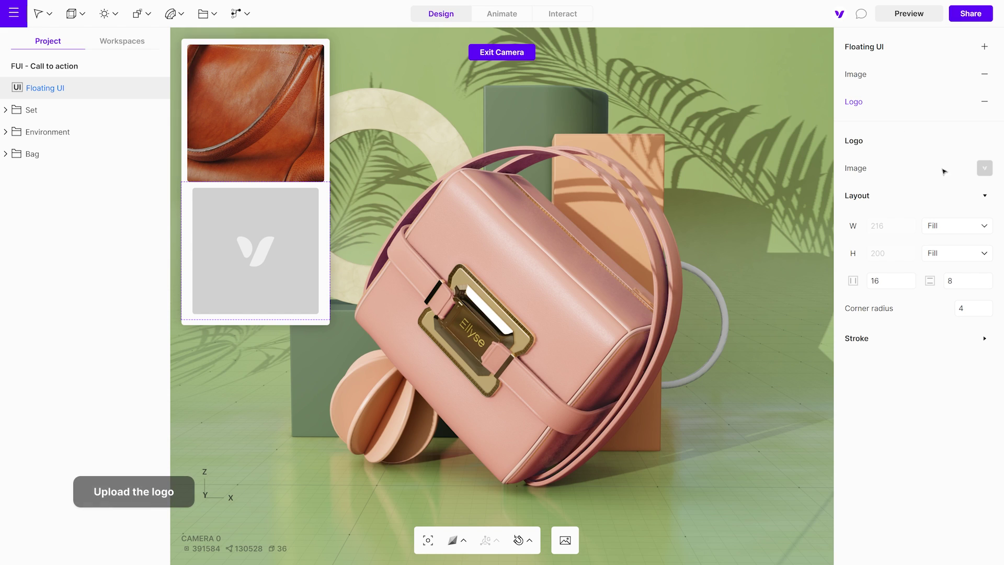
Upload the file named Logo, showing the Leatherbased logo, as the Logo element's picture.
{"action": "left_click", "coordinate": [985, 168]}
{"action": "mouse_move", "coordinate": [772, 130]}
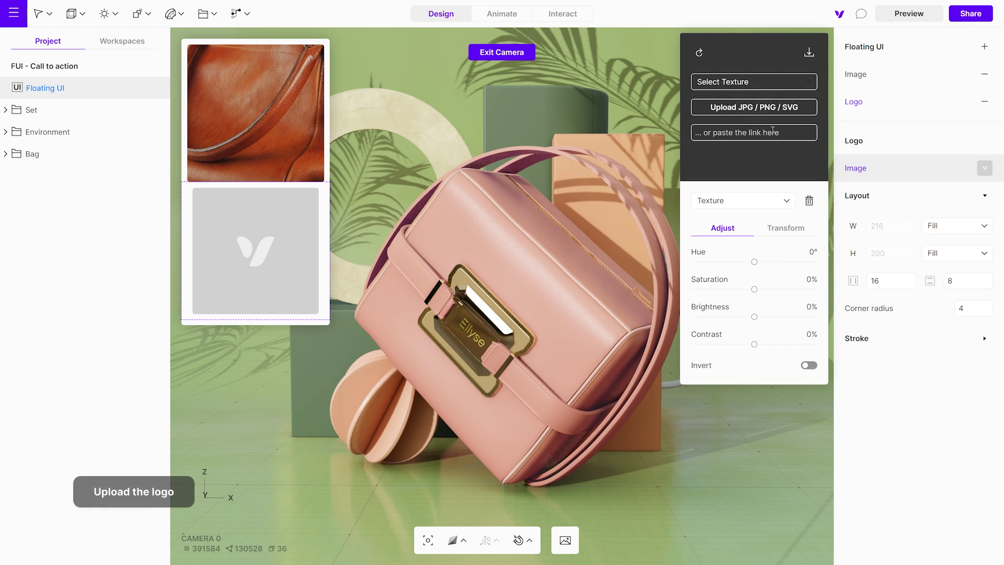
{"action": "left_click", "coordinate": [744, 111]}
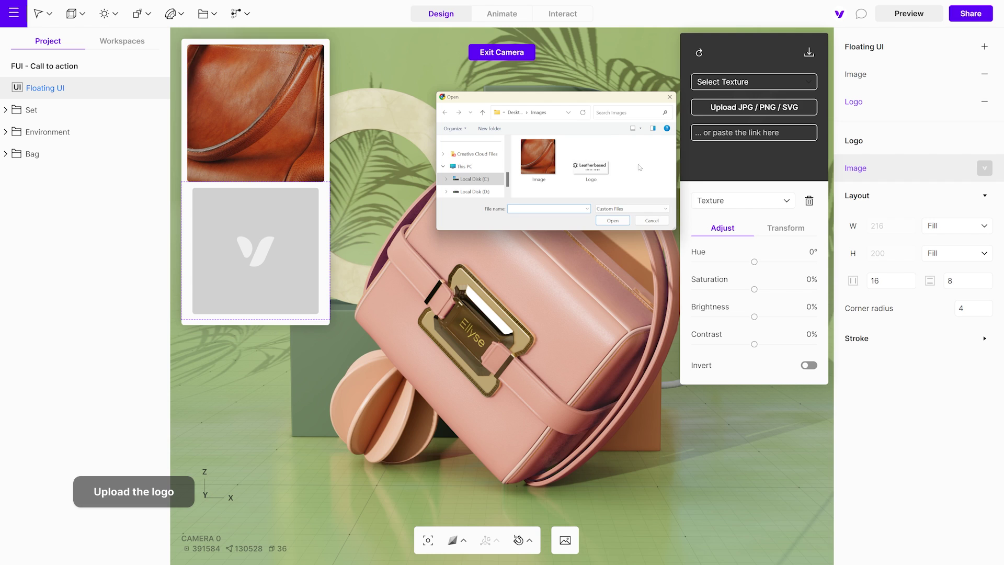
{"action": "left_click", "coordinate": [596, 166]}
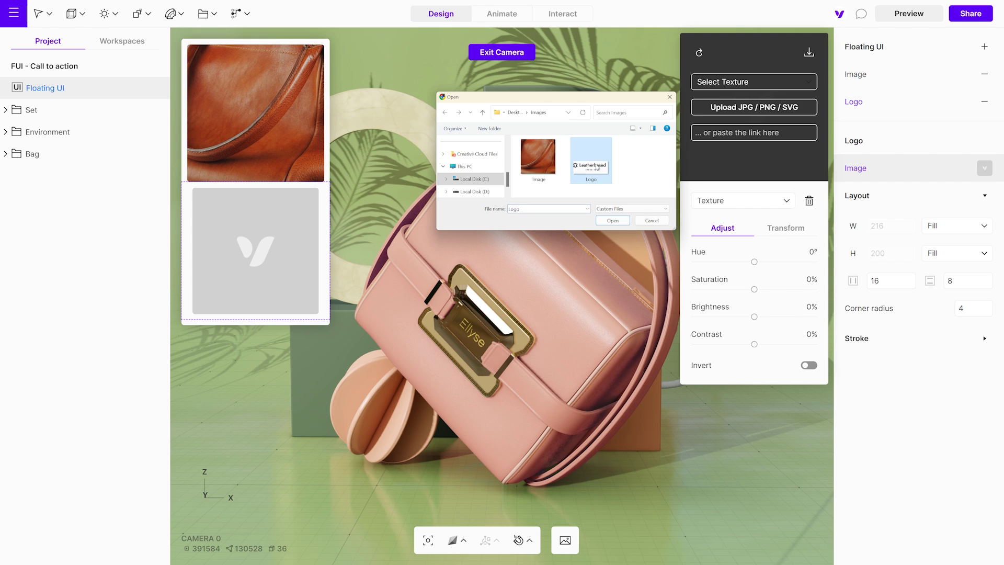
{"action": "left_click", "coordinate": [613, 220]}
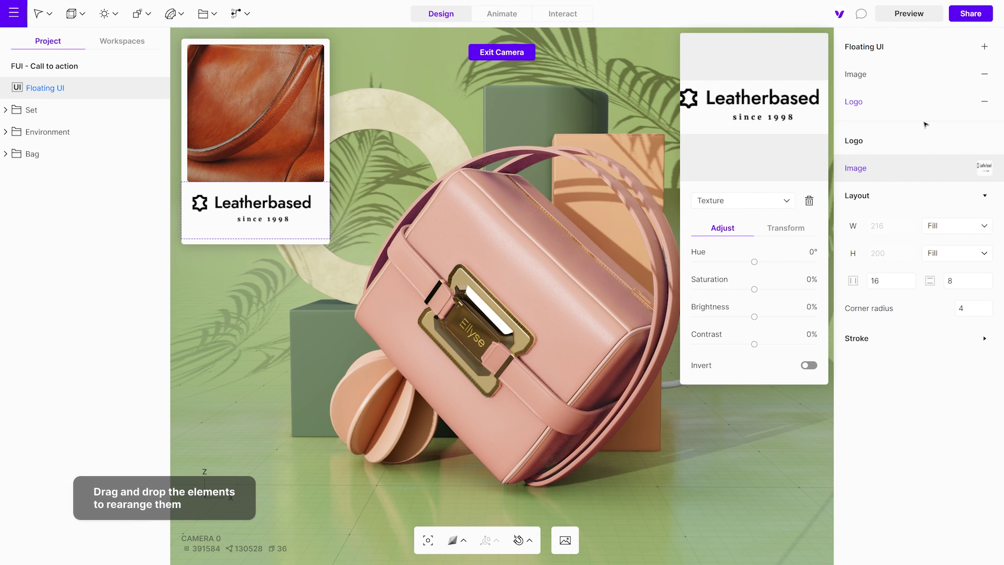
Try reordering the Logo element within the Floating UI and set its horizontal padding to 33.
{"action": "left_click", "coordinate": [916, 103]}
{"action": "mouse_move", "coordinate": [909, 106]}
{"action": "left_mouse_down"}
{"action": "mouse_move", "coordinate": [903, 72]}
{"action": "mouse_move", "coordinate": [901, 107]}
{"action": "left_mouse_up"}
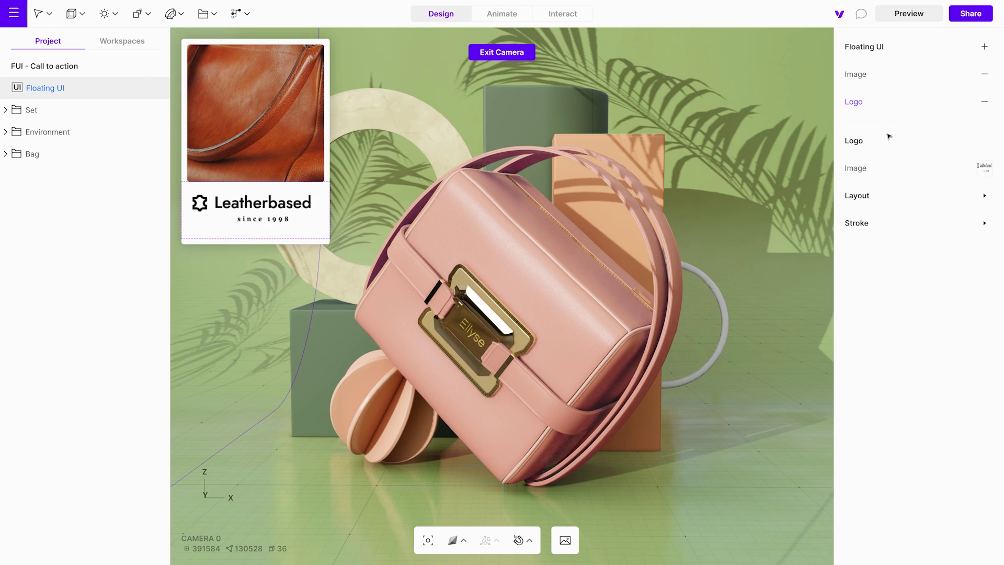
{"action": "left_click", "coordinate": [984, 198]}
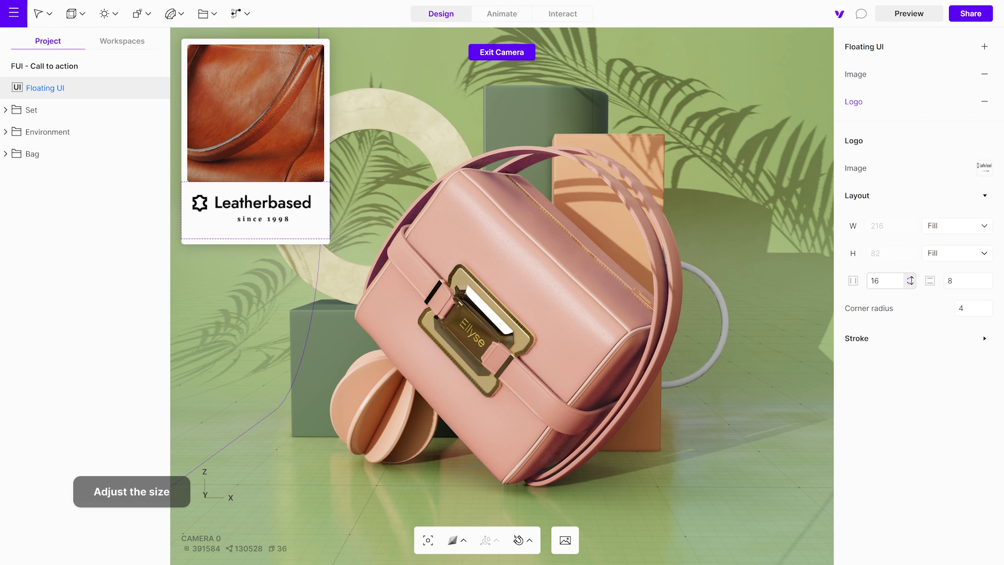
{"action": "mouse_move", "coordinate": [911, 281]}
{"action": "left_mouse_down"}
{"action": "mouse_move", "coordinate": [914, 164]}
{"action": "mouse_move", "coordinate": [911, 283]}
{"action": "left_mouse_up"}
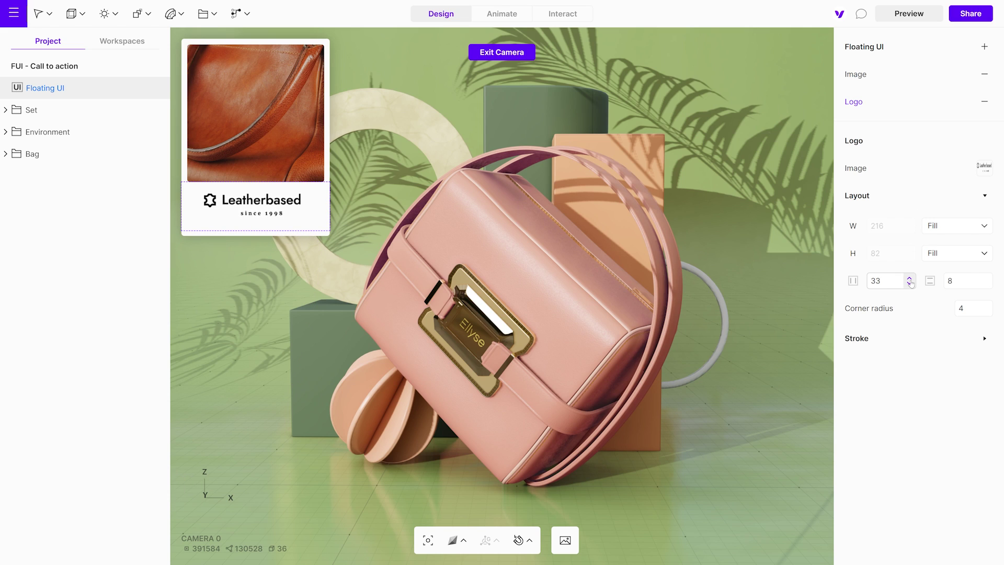
Add a Button element to the Floating UI below the logo.
{"action": "left_click", "coordinate": [984, 48]}
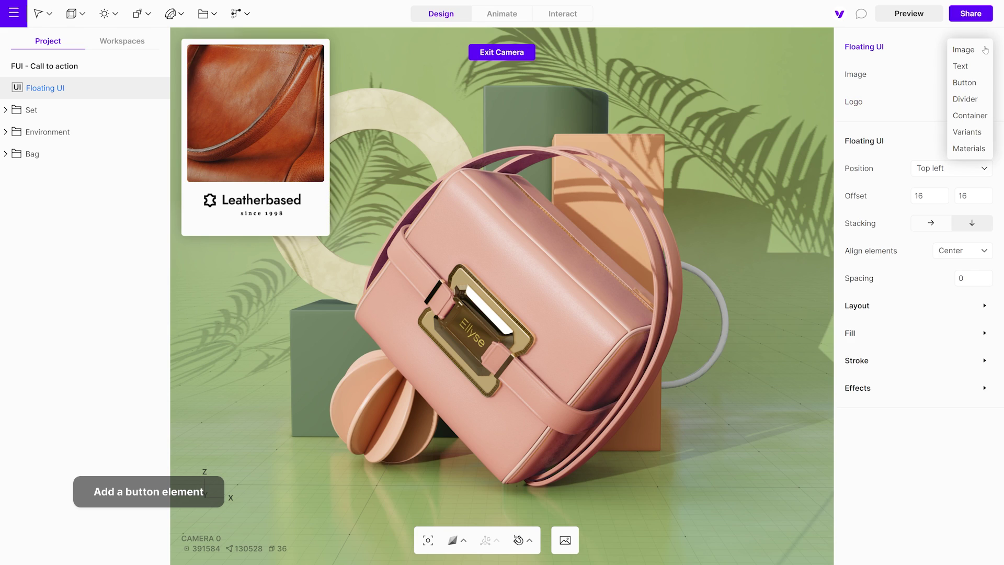
{"action": "left_click", "coordinate": [967, 84]}
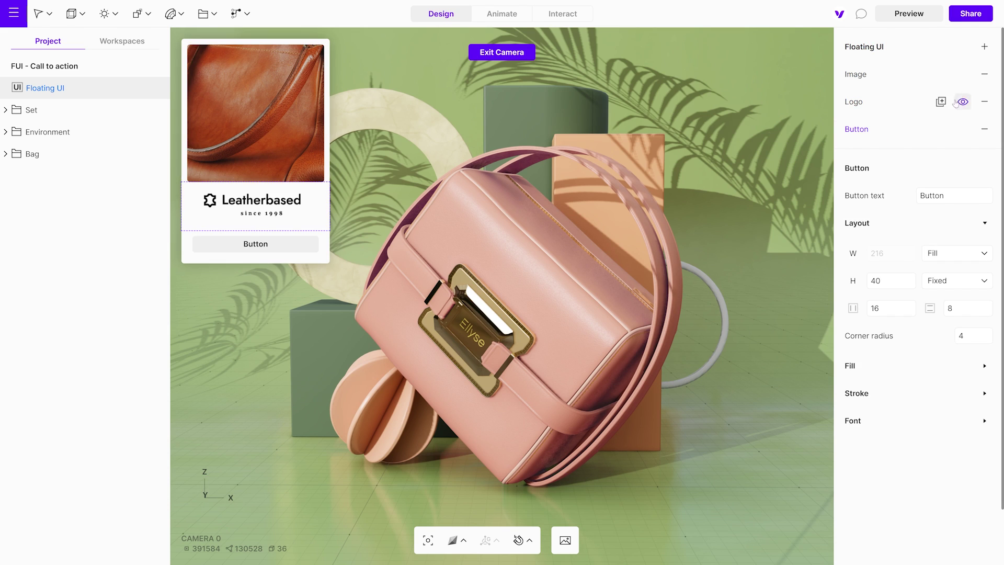
Set the button's text to "Supplier's website" and its height to 48.
{"action": "left_click", "coordinate": [951, 195]}
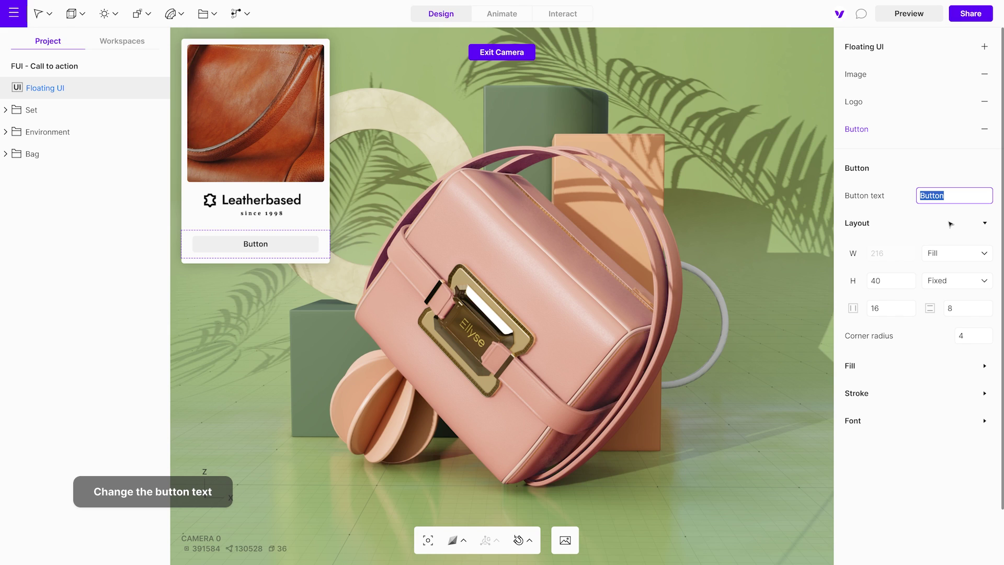
{"action": "type", "text": "Supplier's website"}
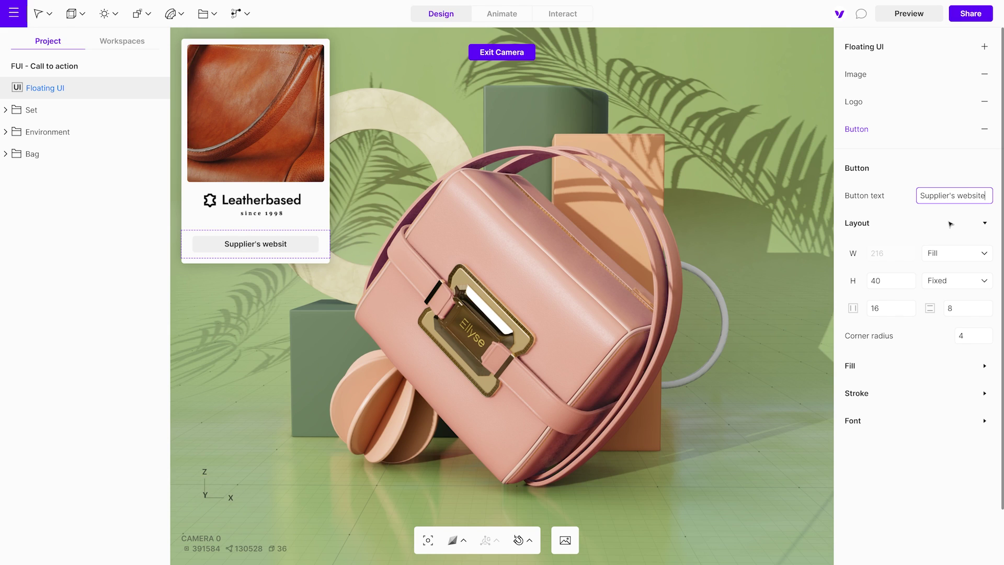
{"action": "left_click_drag", "start_coordinate": [906, 283], "coordinate": [903, 279]}
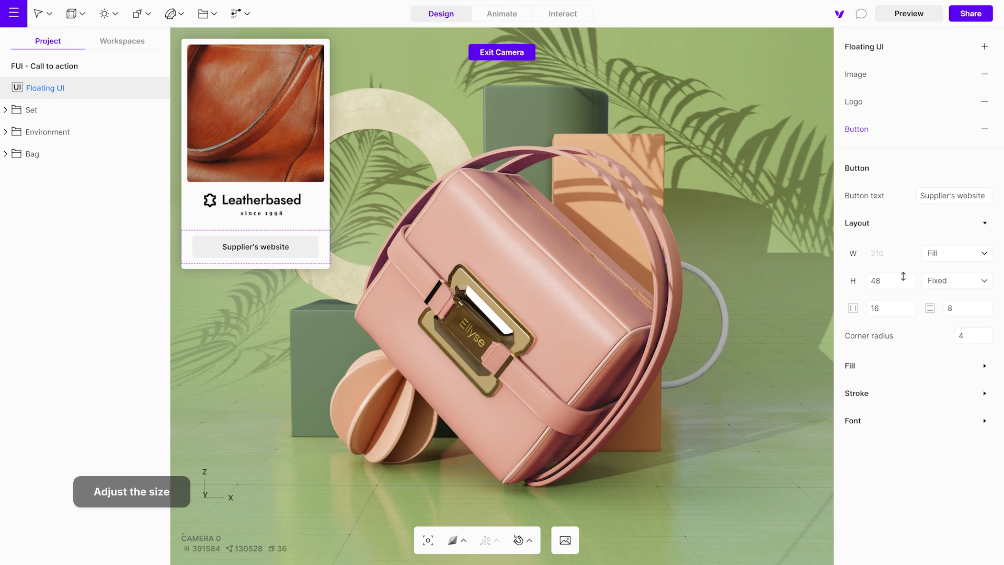
Set the button's default fill color to hex BF5227.
{"action": "left_click", "coordinate": [985, 367]}
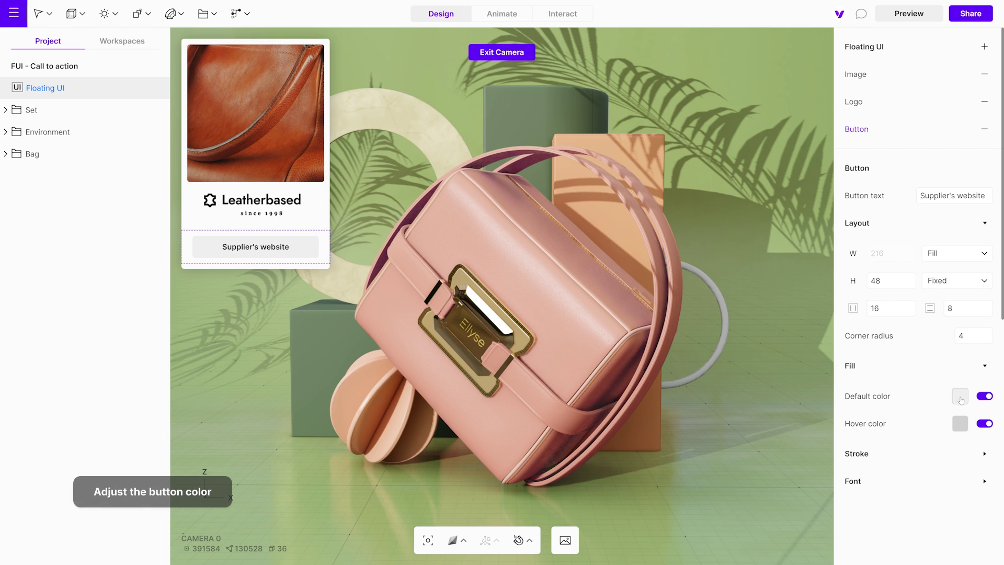
{"action": "left_click", "coordinate": [960, 396]}
{"action": "left_click", "coordinate": [767, 484]}
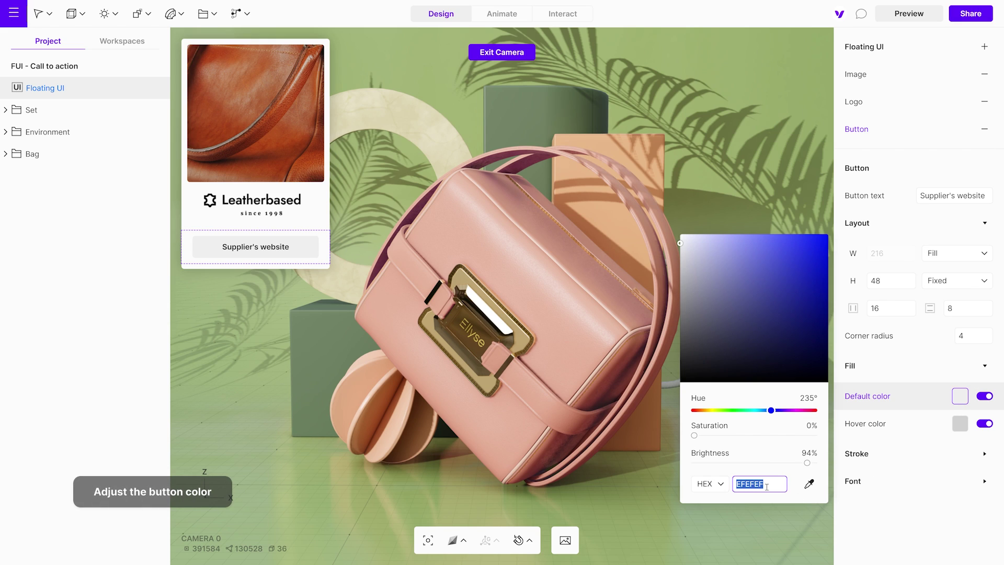
{"action": "type", "text": "BF522"}
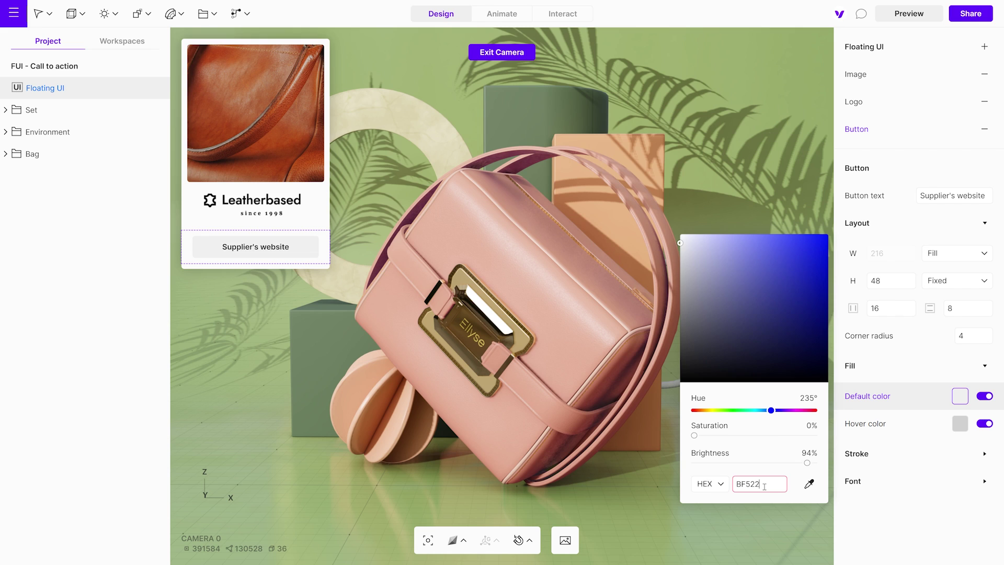
{"action": "type", "text": "7"}
Set the default font color of the button's text to white, FFFFFF.
{"action": "left_click", "coordinate": [985, 482]}
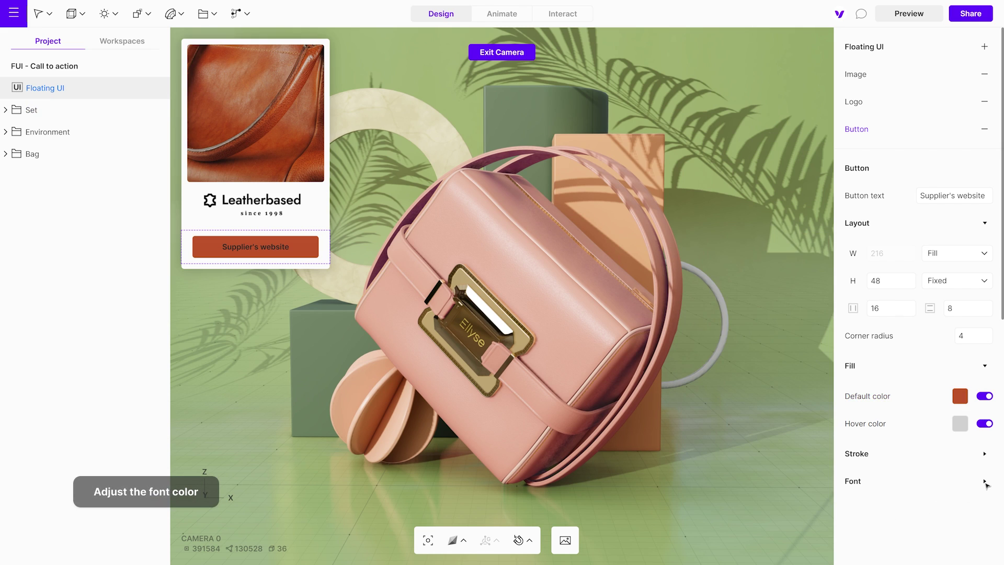
{"action": "scroll", "coordinate": [976, 491], "scroll_direction": "down", "scroll_amount": 5}
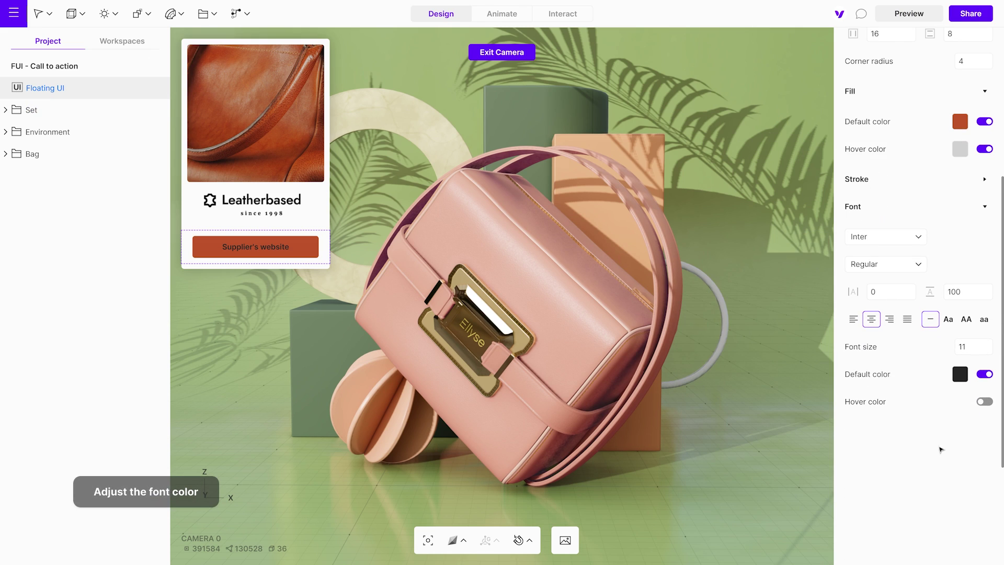
{"action": "left_click", "coordinate": [960, 380]}
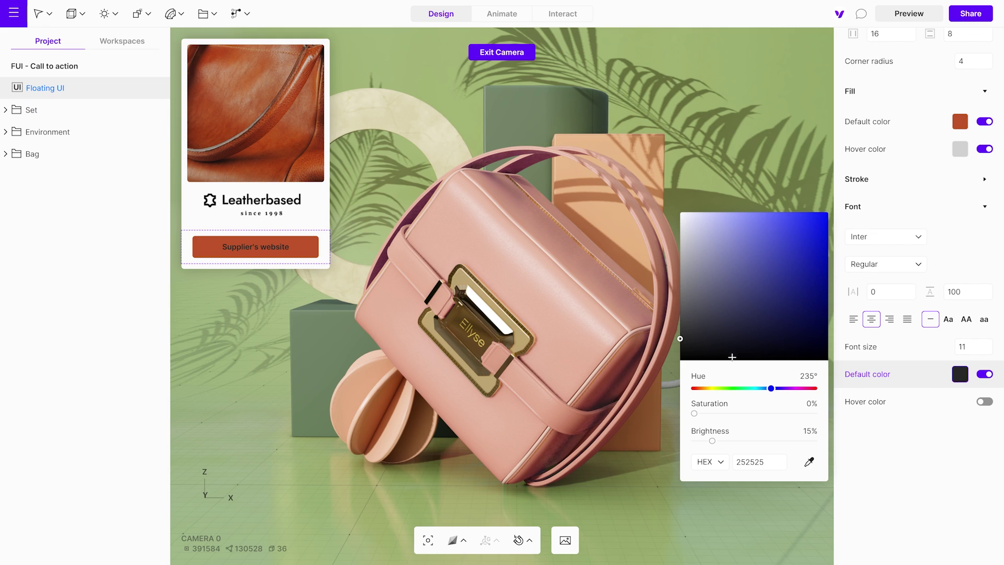
{"action": "left_click_drag", "start_coordinate": [681, 340], "coordinate": [679, 211]}
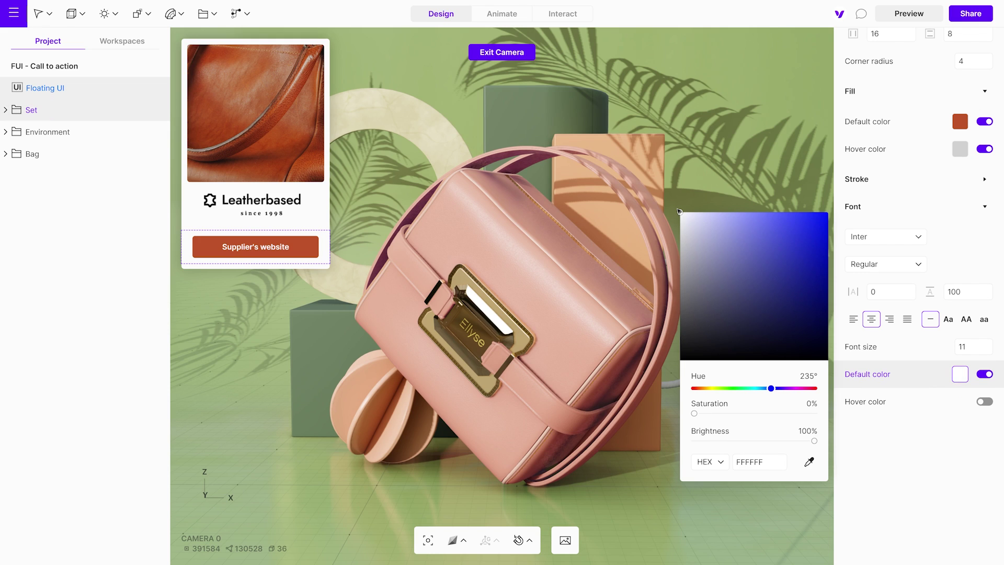
{"action": "left_click", "coordinate": [706, 178]}
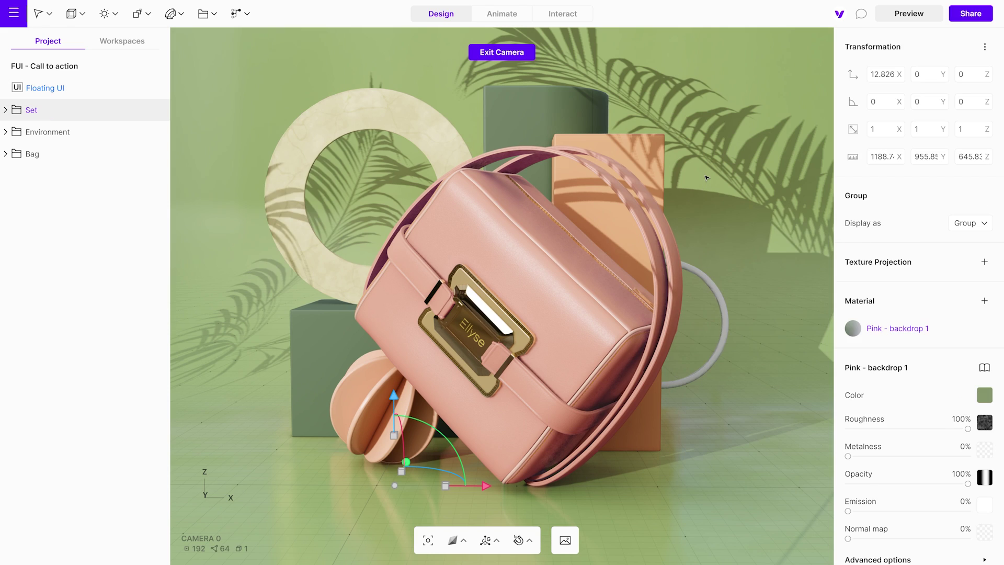
Switch to Interact mode, add a new interaction and rename it "Open link".
{"action": "left_click", "coordinate": [568, 20]}
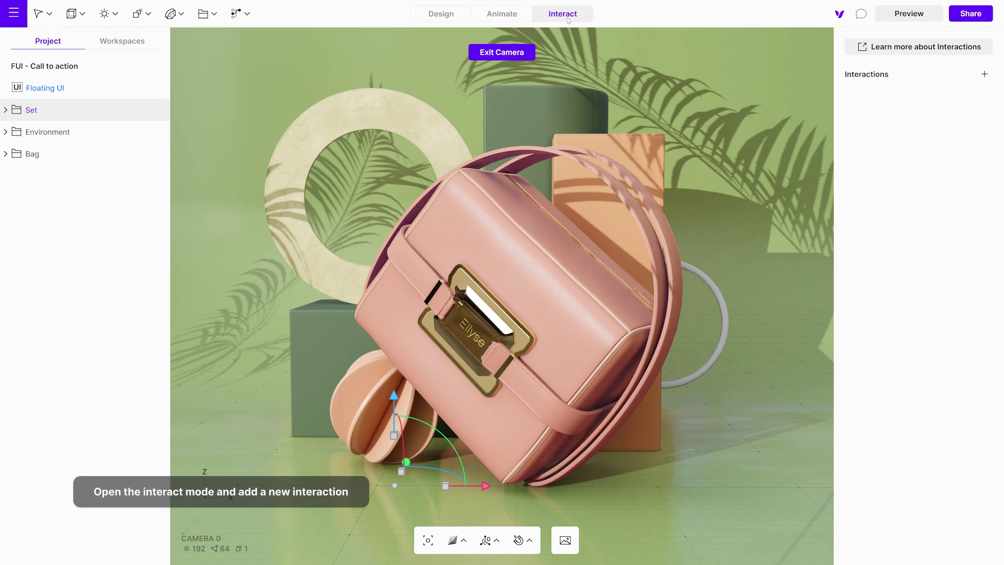
{"action": "left_click", "coordinate": [984, 73]}
{"action": "double_click", "coordinate": [889, 103]}
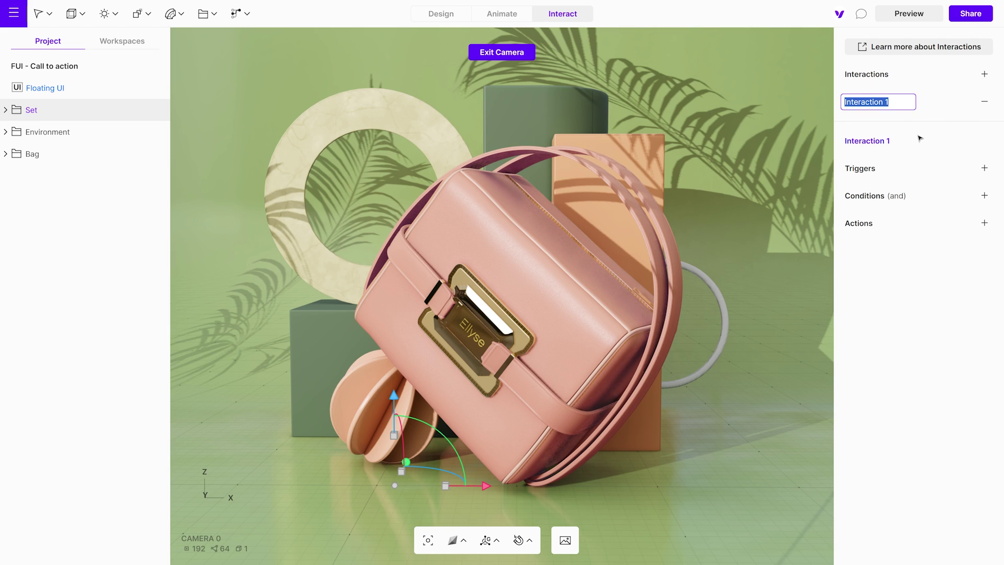
{"action": "type", "text": "Open I"}
{"action": "key", "text": "Return"}
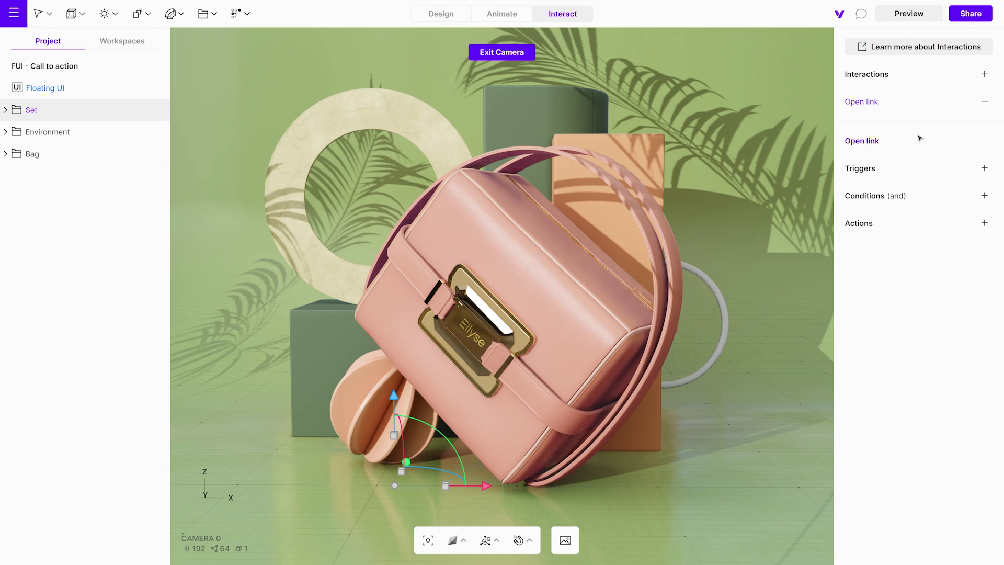
Add an On click trigger to the interaction, with Floating UI as parent and Button as target.
{"action": "left_click", "coordinate": [984, 171]}
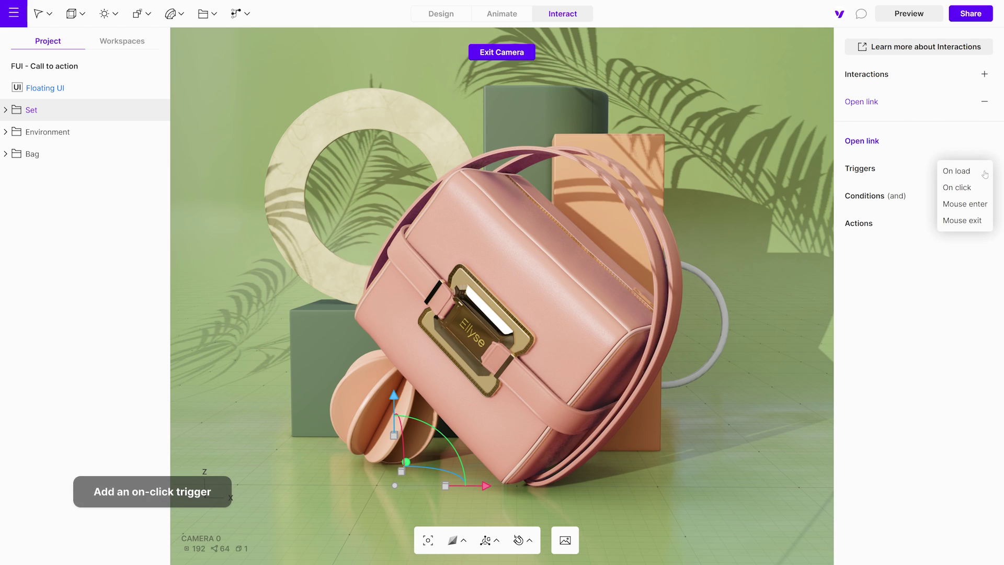
{"action": "left_click", "coordinate": [961, 189]}
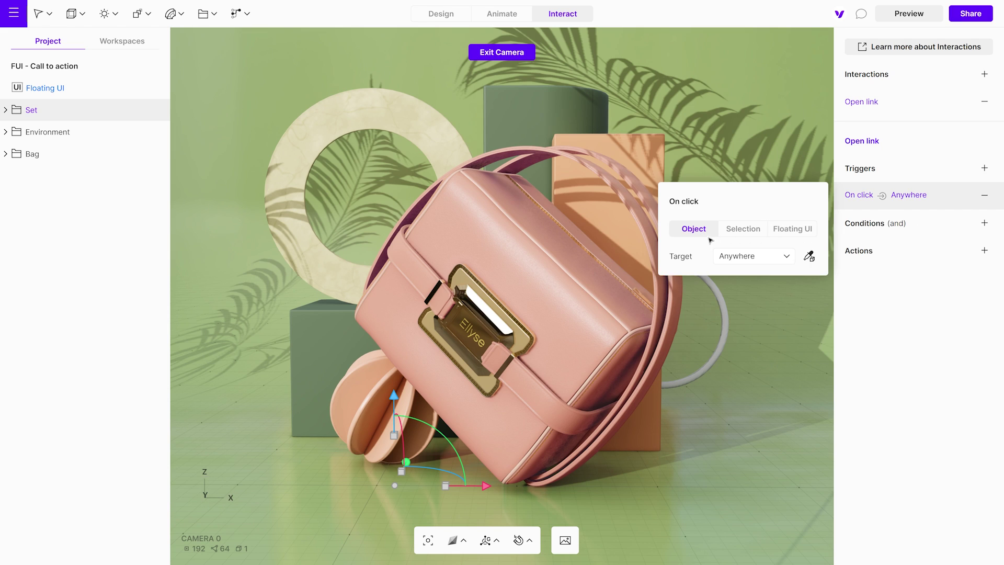
{"action": "left_click", "coordinate": [796, 235]}
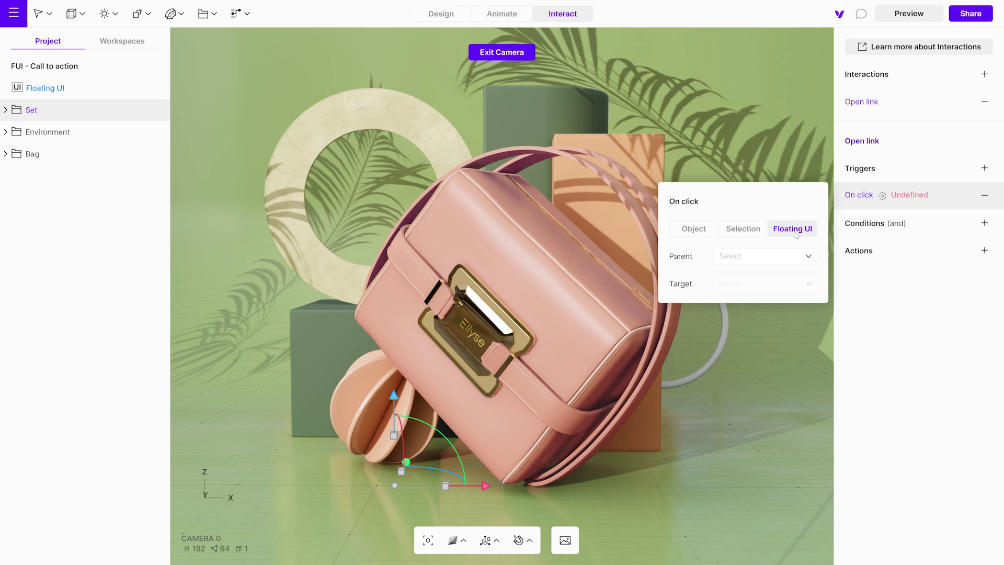
{"action": "left_click", "coordinate": [808, 257]}
{"action": "left_click", "coordinate": [773, 261]}
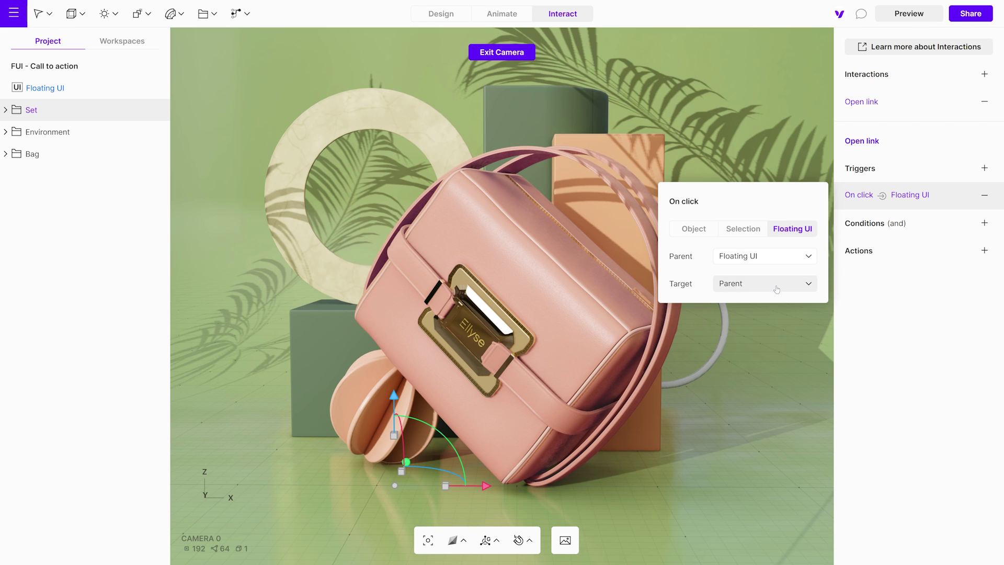
{"action": "left_click", "coordinate": [776, 284]}
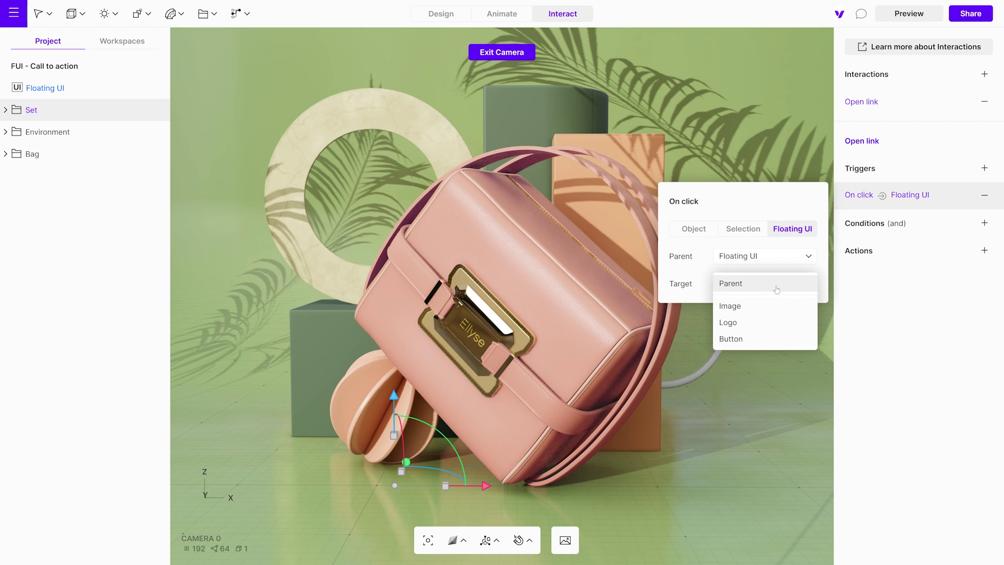
{"action": "left_click", "coordinate": [762, 340]}
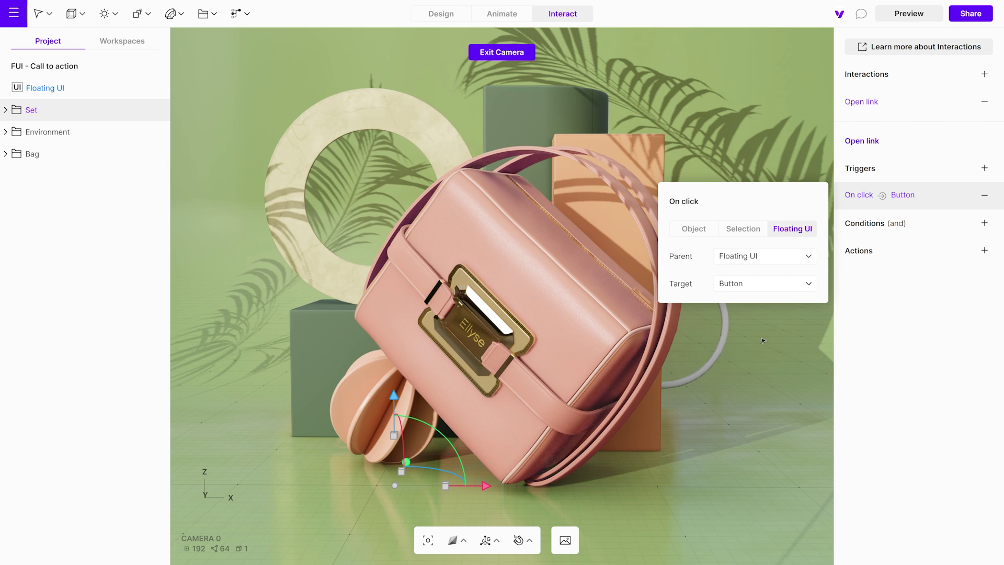
Add an Open Link action to the interaction and enter the Leatherbased website's www address as its link.
{"action": "left_click", "coordinate": [984, 251]}
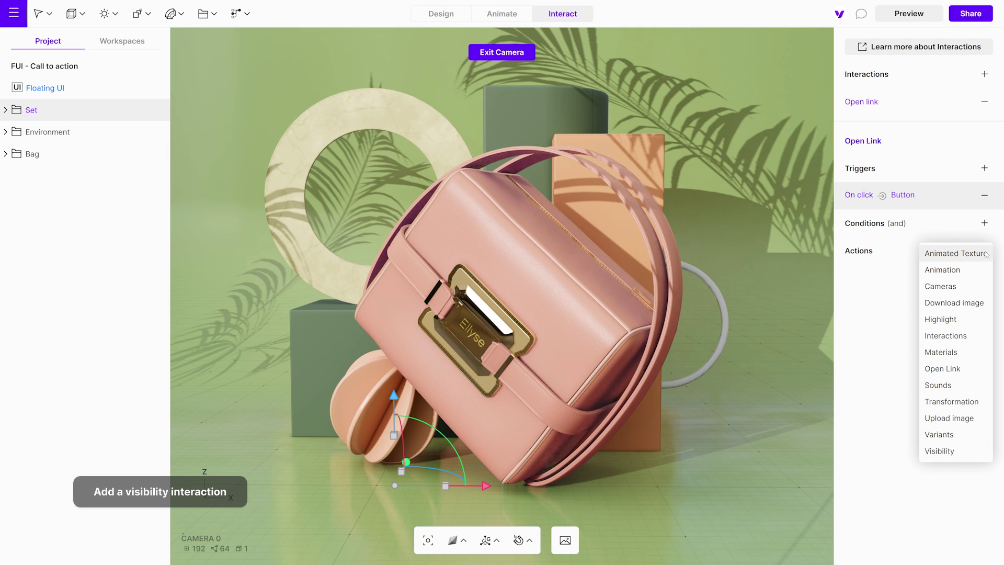
{"action": "left_click", "coordinate": [947, 369]}
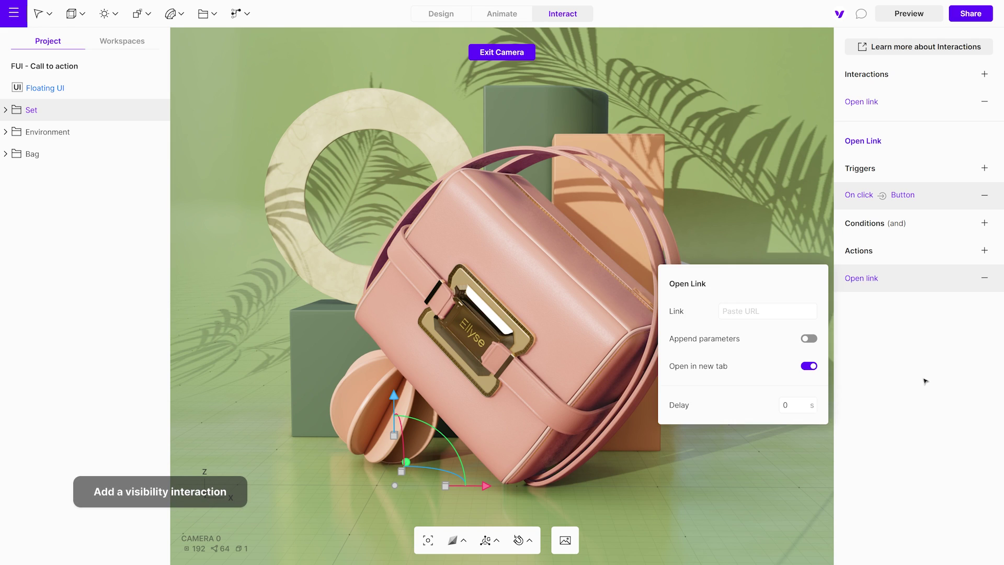
{"action": "left_click", "coordinate": [747, 312]}
{"action": "type", "text": "www.le"}
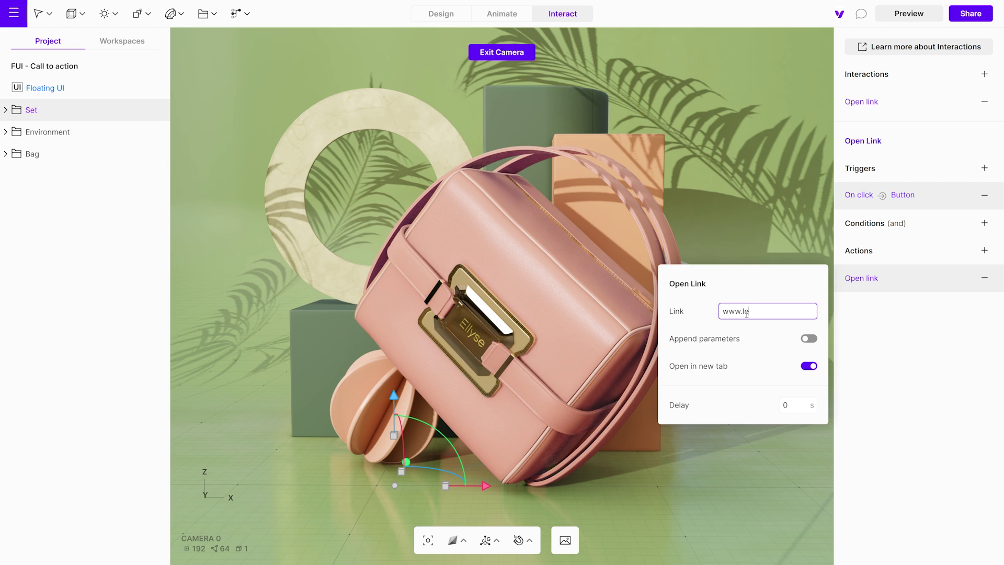
{"action": "type", "text": "atherbasec"}
{"action": "left_click", "coordinate": [759, 330]}
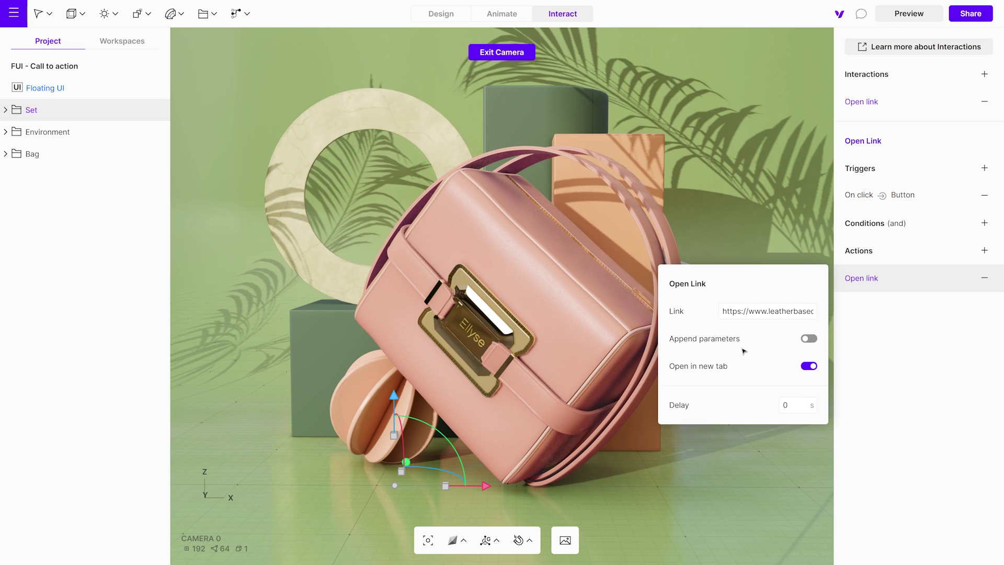
Toggle the link action's Append parameters and Open in new tab options back and forth, and enter a delay of 0 s.
{"action": "left_click", "coordinate": [809, 340]}
{"action": "left_click", "coordinate": [810, 342]}
{"action": "left_click", "coordinate": [809, 367]}
{"action": "left_click", "coordinate": [810, 373]}
{"action": "double_click", "coordinate": [785, 403]}
{"action": "type", "text": "0"}
{"action": "key", "text": "Return"}
Preview the scene, test the Supplier's website button and examine the product page it opens.
{"action": "left_click", "coordinate": [912, 20]}
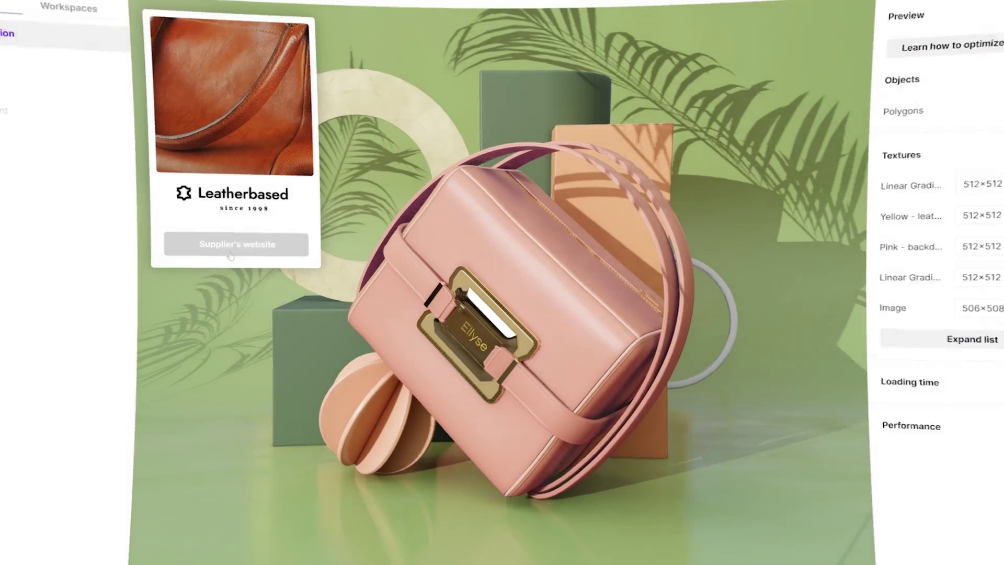
{"action": "left_click", "coordinate": [249, 247]}
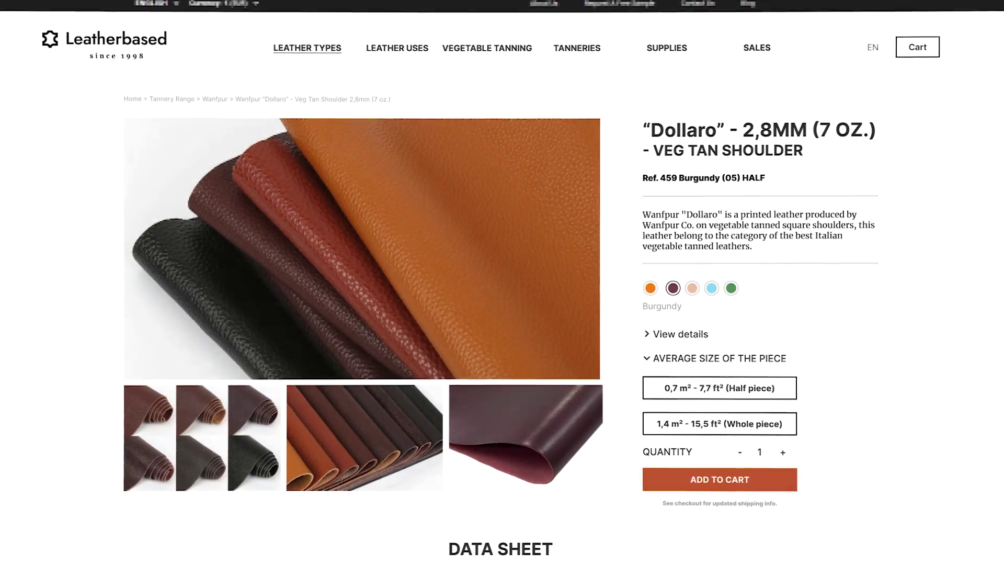
{"action": "scroll", "coordinate": [502, 282], "scroll_direction": "down", "scroll_amount": 2}
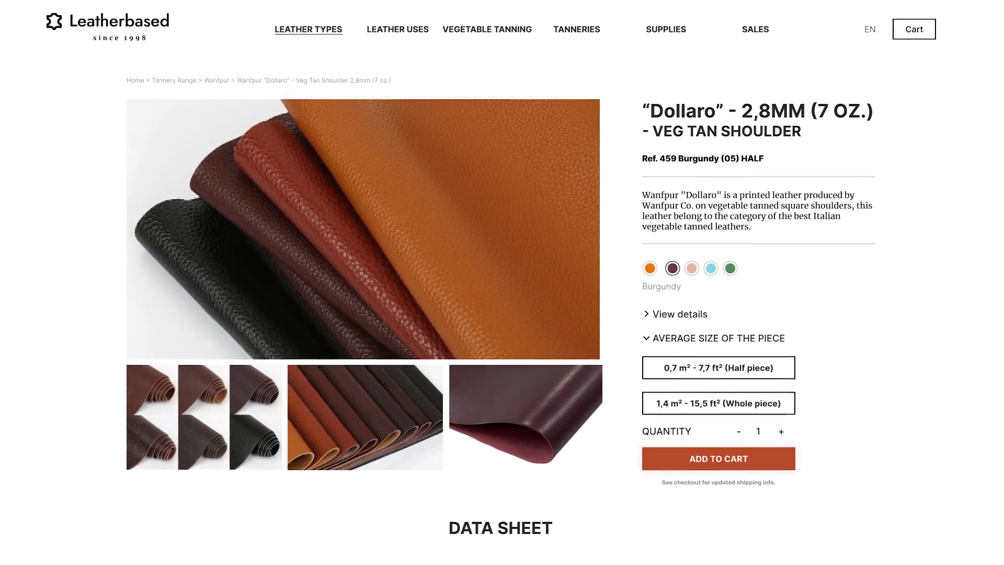
{"action": "scroll", "coordinate": [501, 282], "scroll_direction": "down", "scroll_amount": 3}
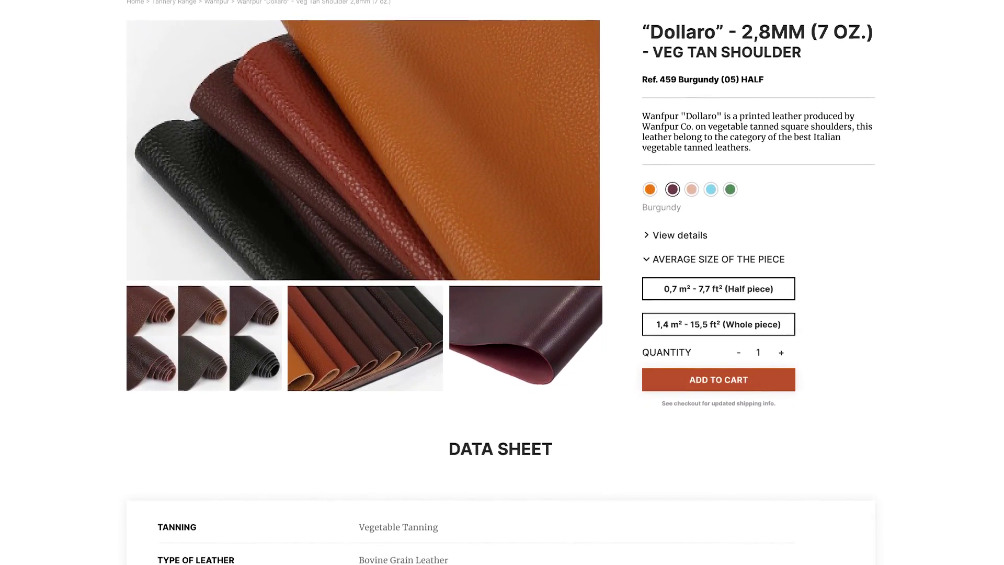
{"action": "scroll", "coordinate": [502, 282], "scroll_direction": "down", "scroll_amount": 2}
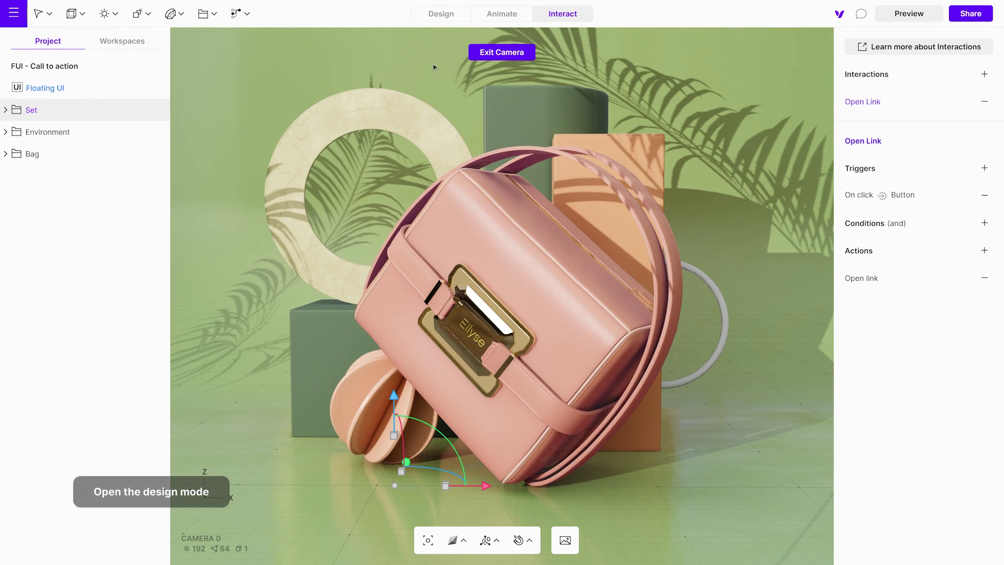
In design mode, add a text element to the Floating UI reading "The website of the leather supplier.".
{"action": "left_click", "coordinate": [441, 15]}
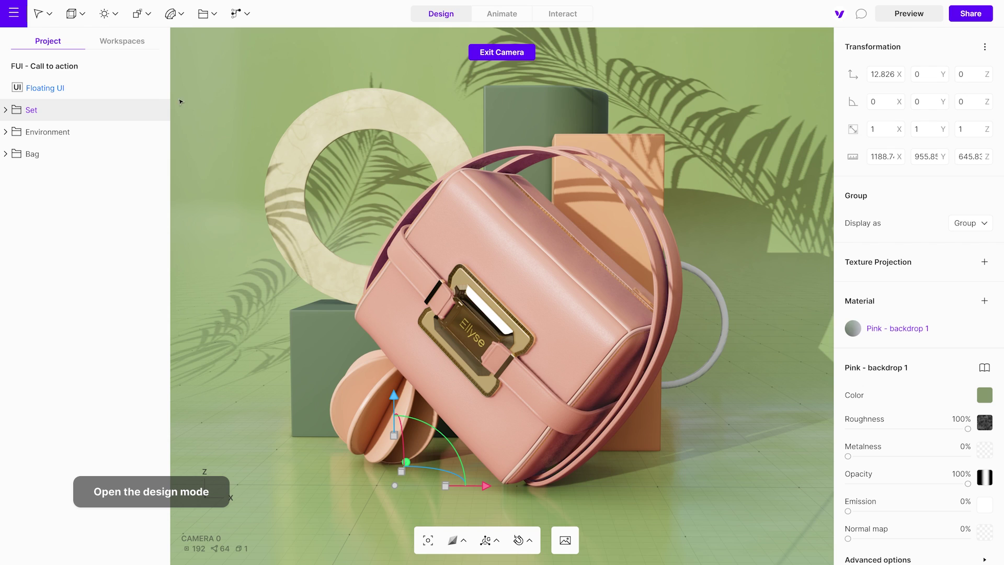
{"action": "left_click", "coordinate": [113, 93]}
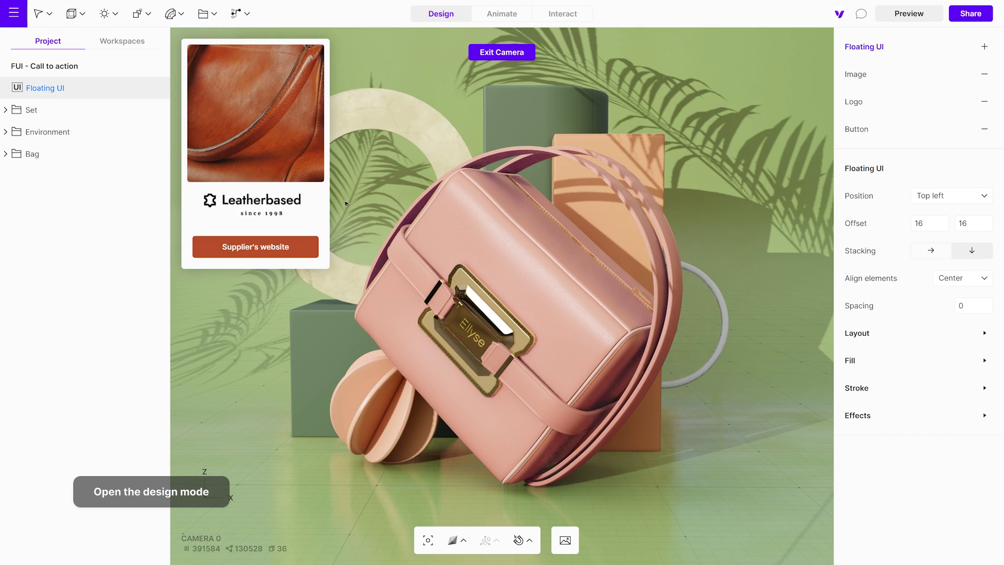
{"action": "left_click", "coordinate": [985, 48]}
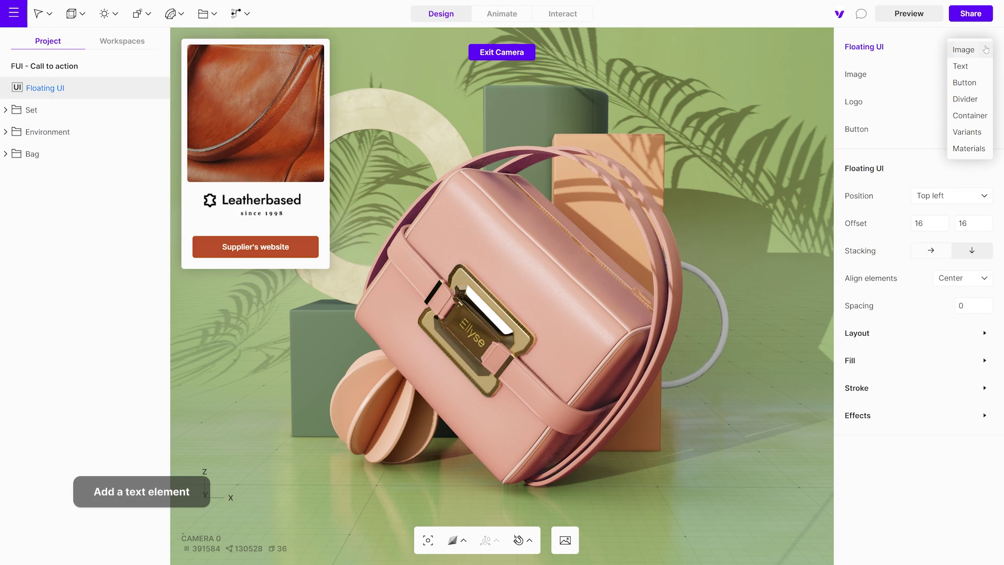
{"action": "left_click", "coordinate": [967, 67]}
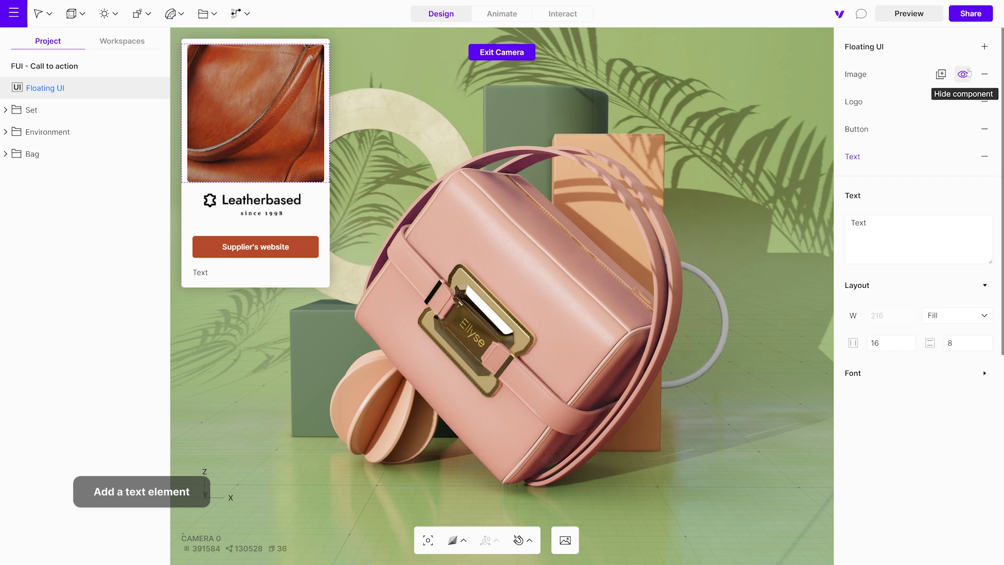
{"action": "double_click", "coordinate": [886, 225]}
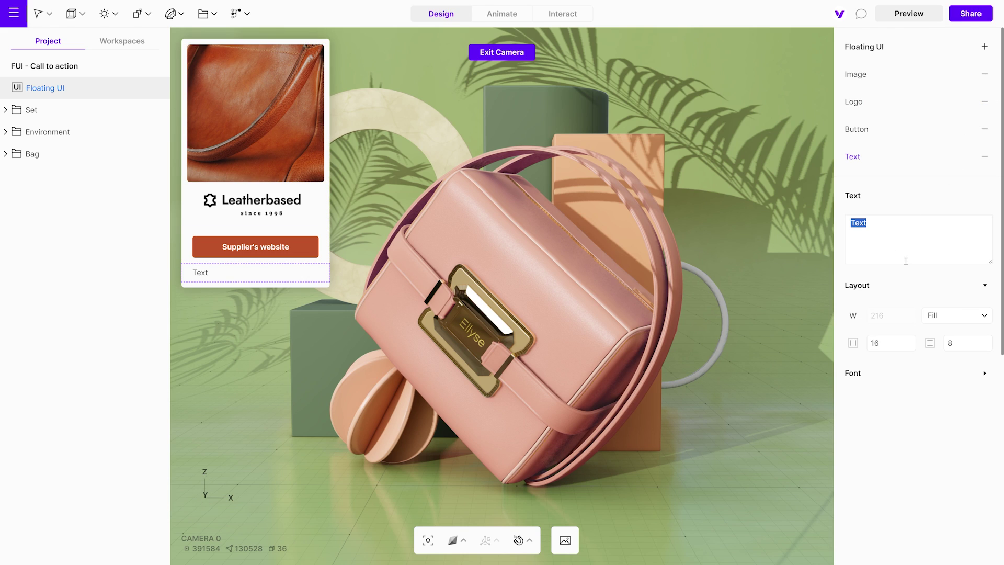
{"action": "type", "text": "The website of the"}
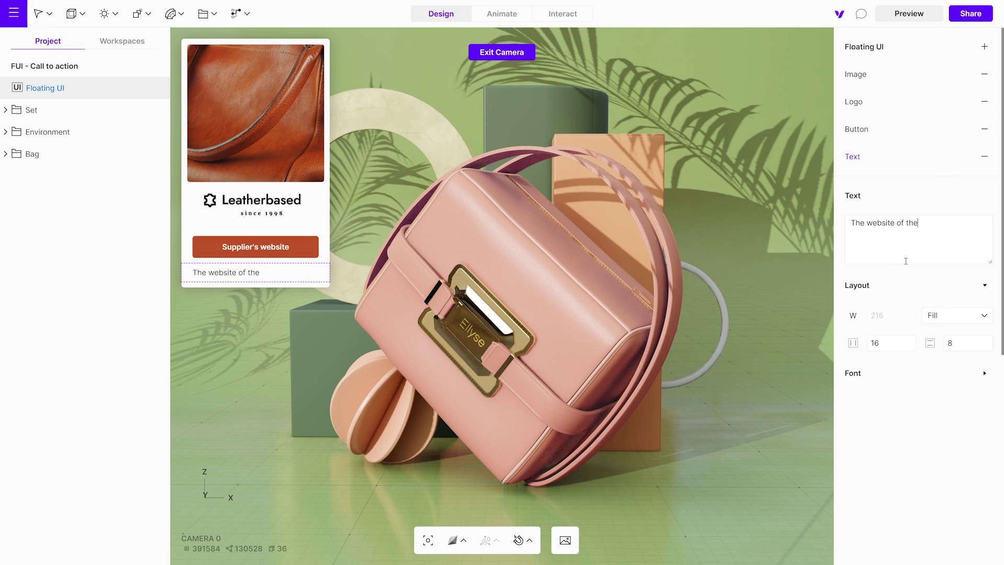
{"action": "type", "text": " leather supplier."}
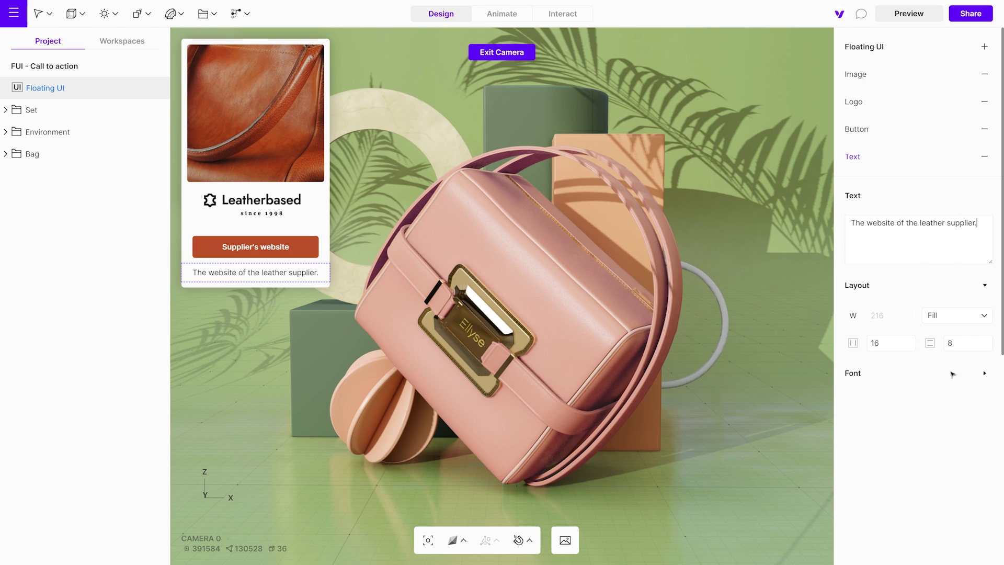
Set the text element's font to Fira Sans with weight 500.
{"action": "left_click", "coordinate": [985, 373]}
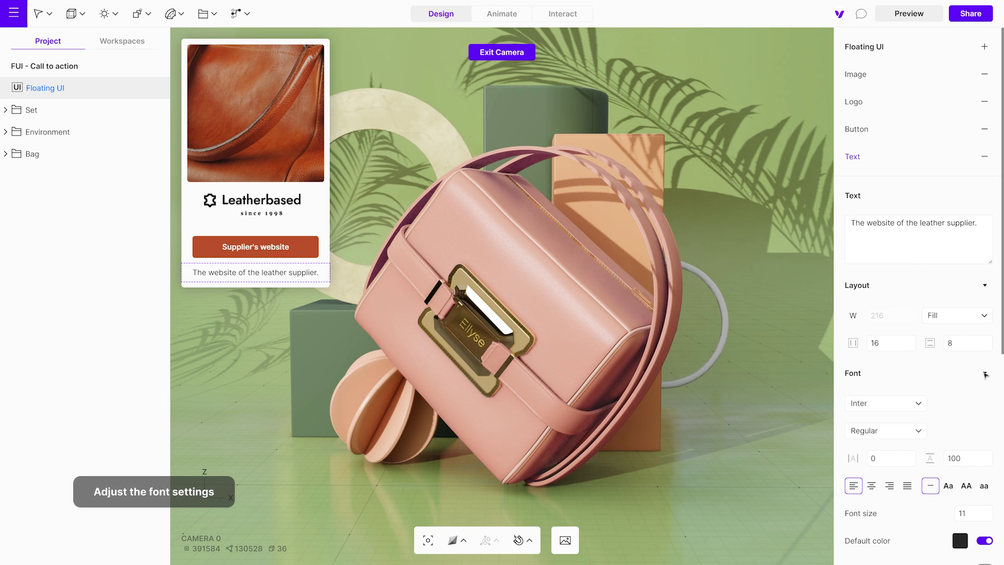
{"action": "scroll", "coordinate": [936, 416], "scroll_direction": "down", "scroll_amount": 3}
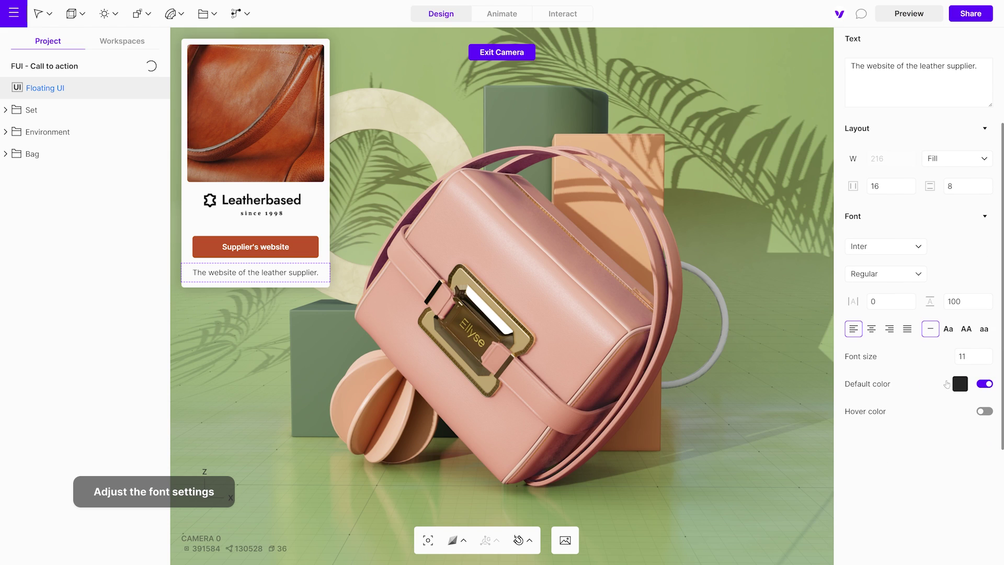
{"action": "left_click", "coordinate": [916, 250]}
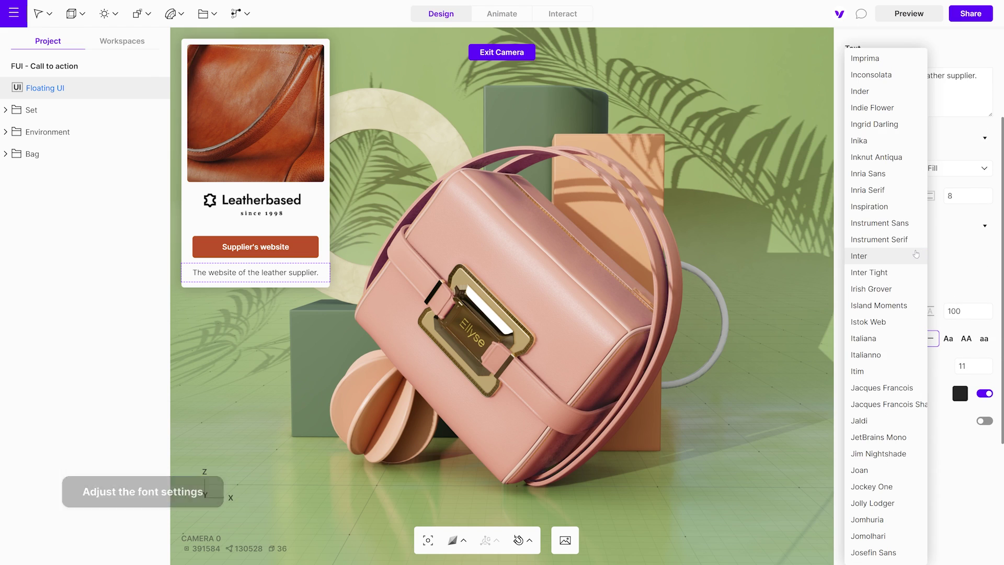
{"action": "left_click", "coordinate": [912, 404]}
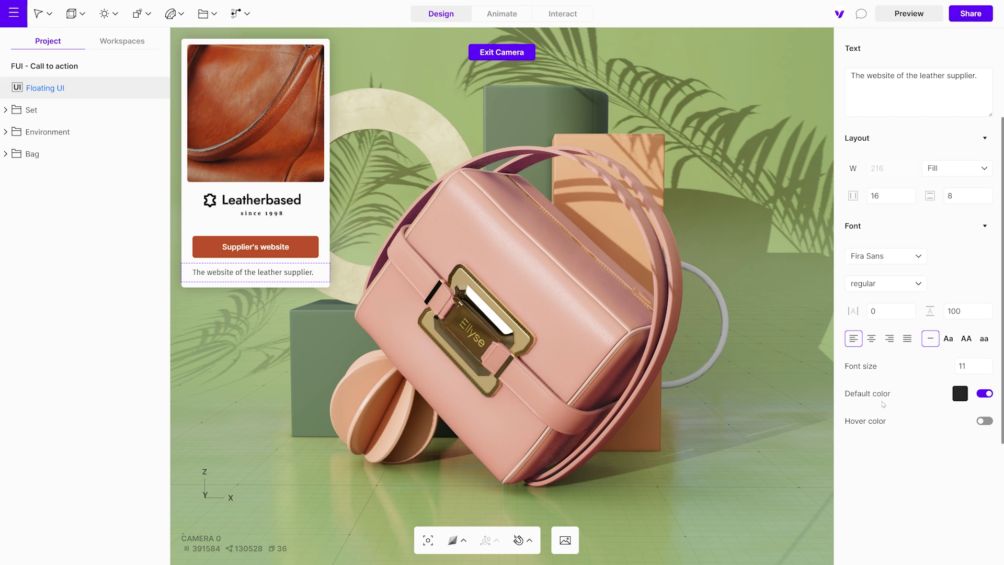
{"action": "left_click", "coordinate": [916, 288]}
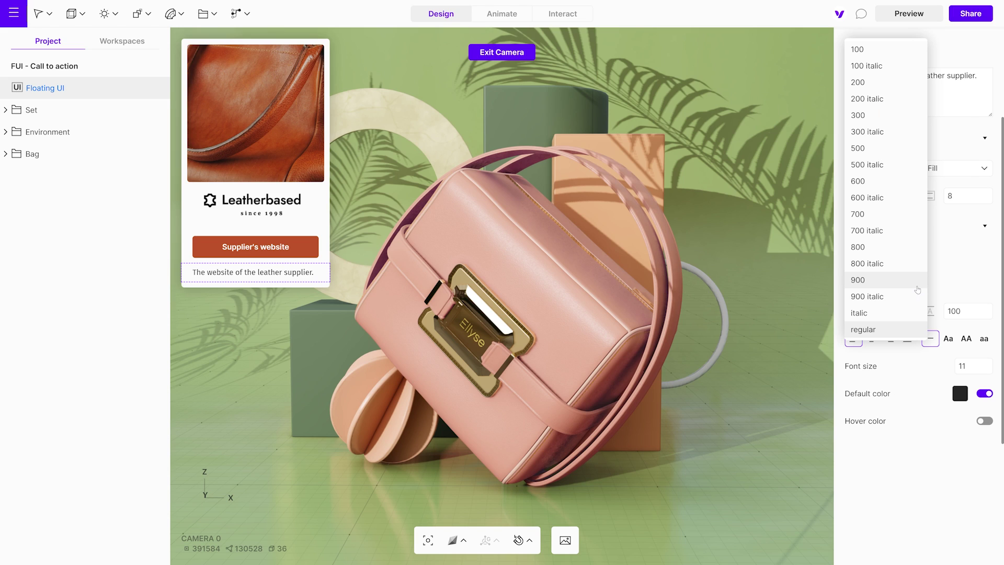
{"action": "left_click", "coordinate": [879, 151]}
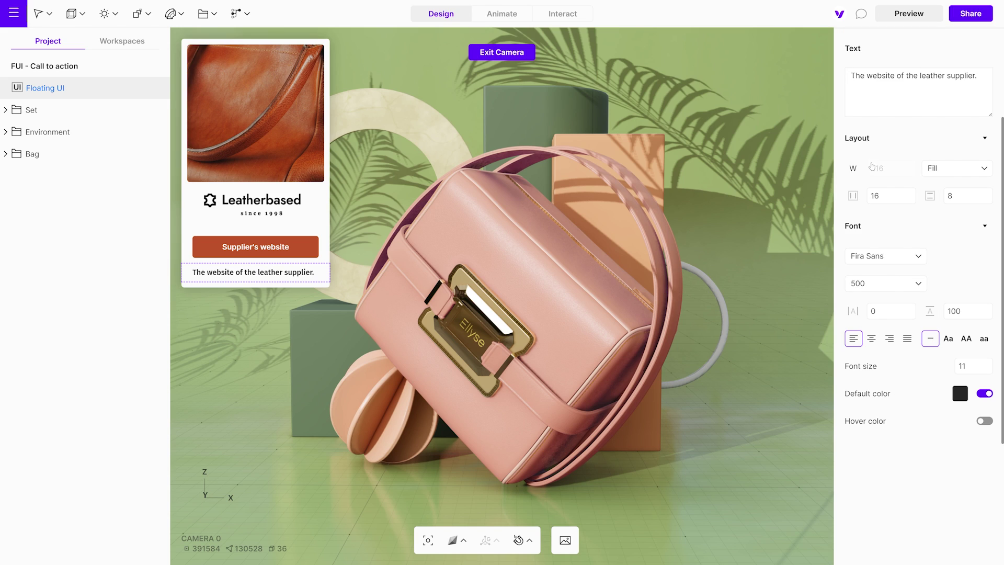
Center-align the supplier text, set its font size to 8 and its default color to grey 7A7A7A.
{"action": "left_click", "coordinate": [873, 340]}
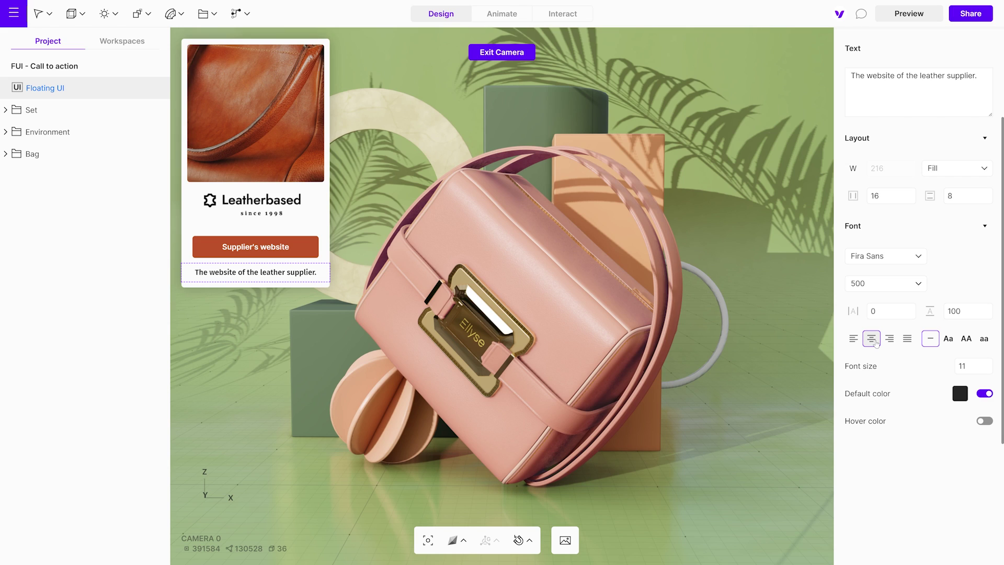
{"action": "left_click", "coordinate": [959, 368]}
{"action": "type", "text": "8"}
{"action": "key", "text": "Return"}
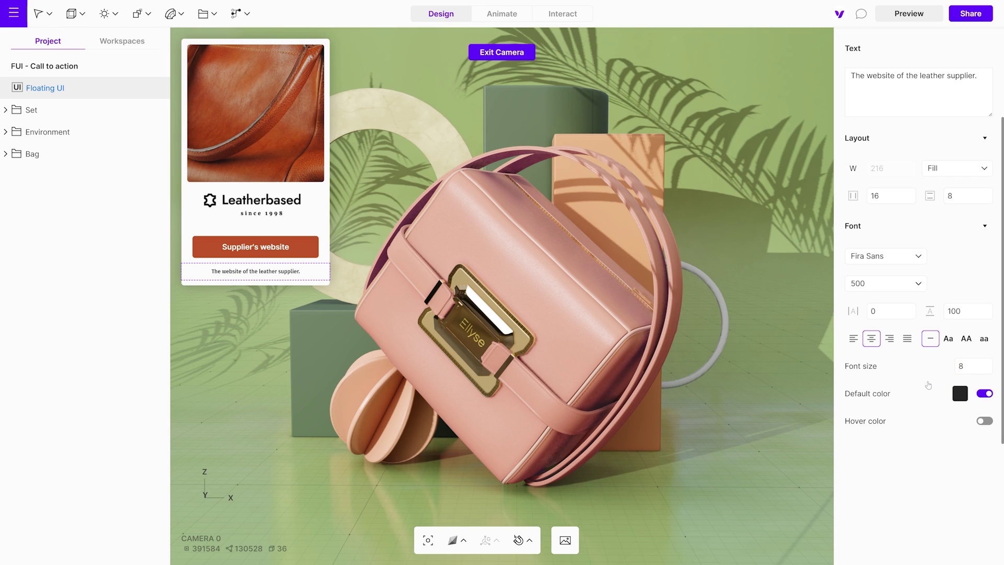
{"action": "left_click", "coordinate": [960, 393]}
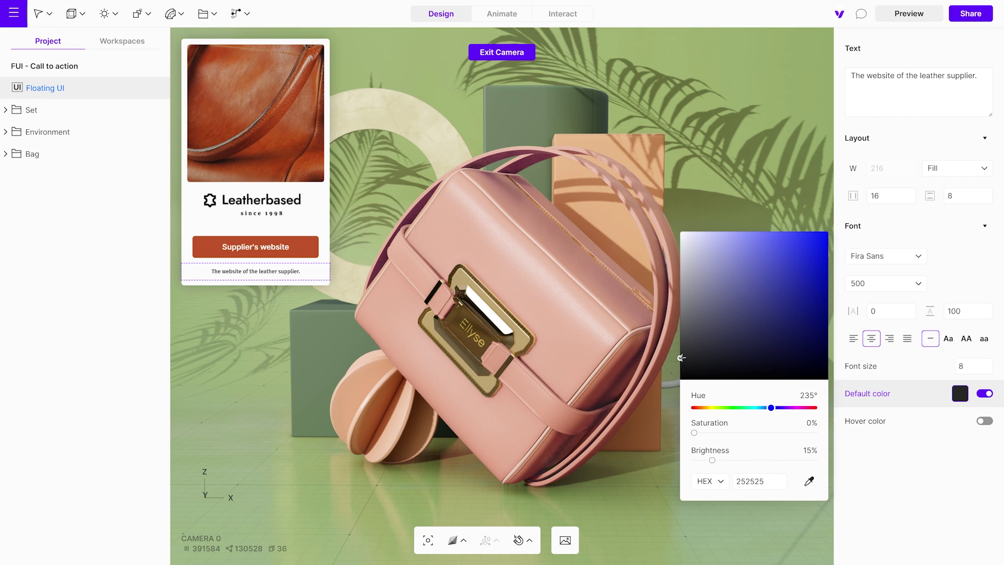
{"action": "left_click_drag", "start_coordinate": [680, 358], "coordinate": [679, 309]}
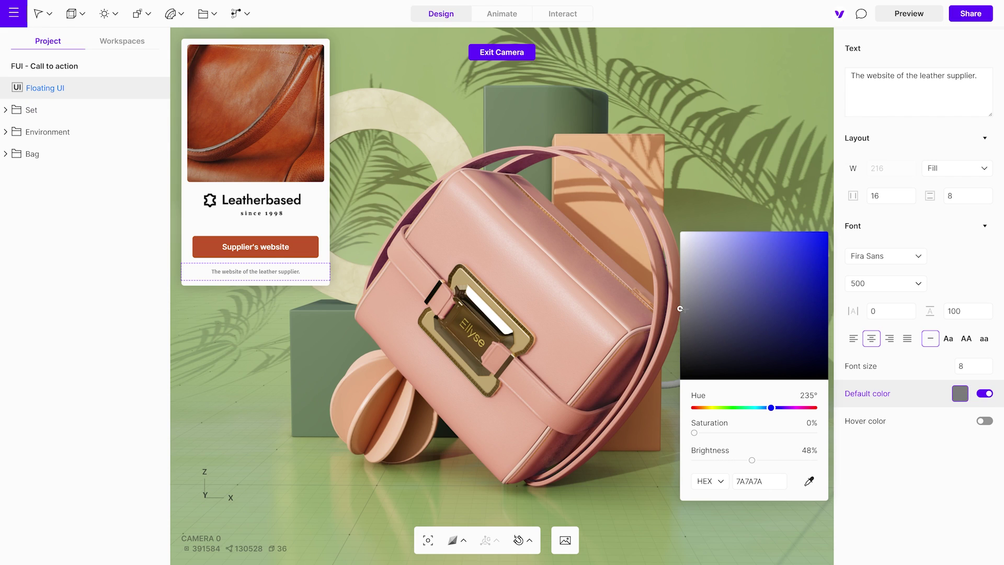
Set the Supplier's website button's height to 32 and its vertical padding to 0.
{"action": "scroll", "coordinate": [934, 233], "scroll_direction": "up", "scroll_amount": 3}
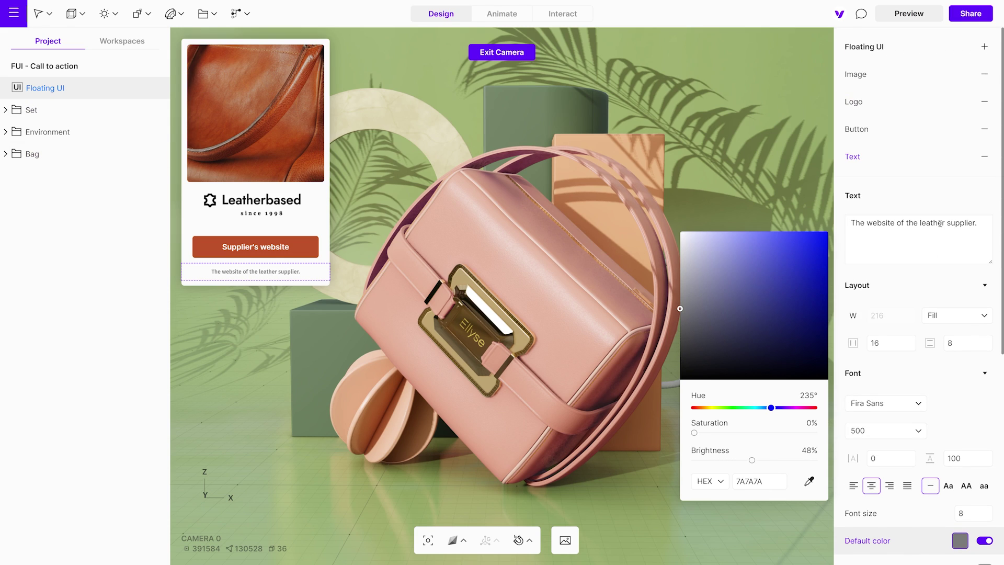
{"action": "left_click", "coordinate": [907, 135]}
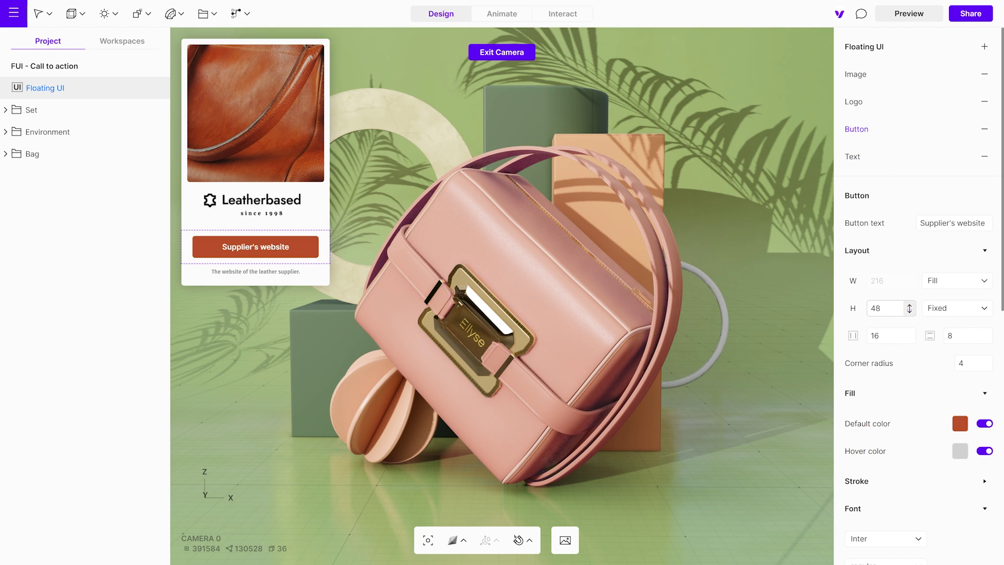
{"action": "left_click_drag", "start_coordinate": [909, 307], "coordinate": [910, 320]}
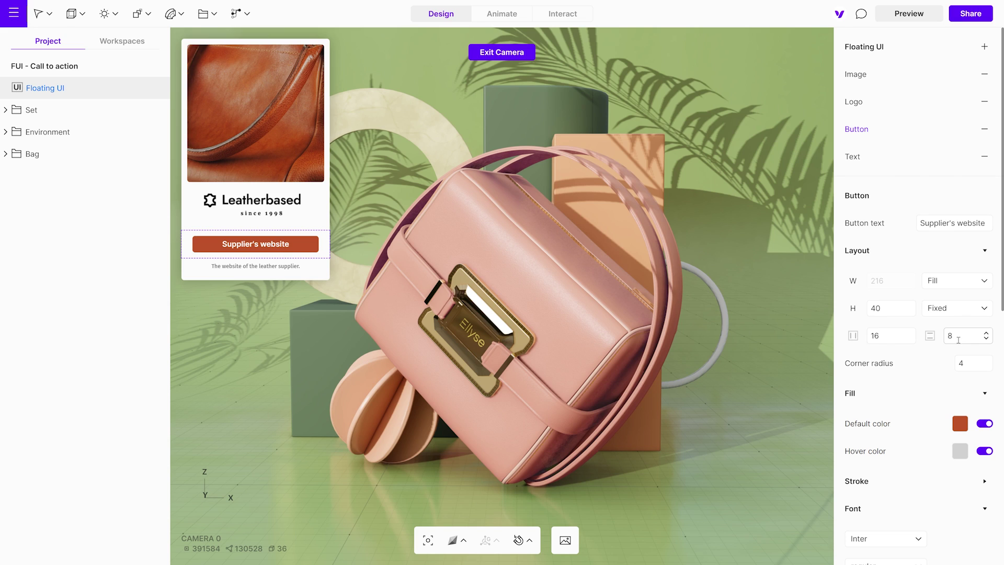
{"action": "left_click_drag", "start_coordinate": [987, 336], "coordinate": [986, 340]}
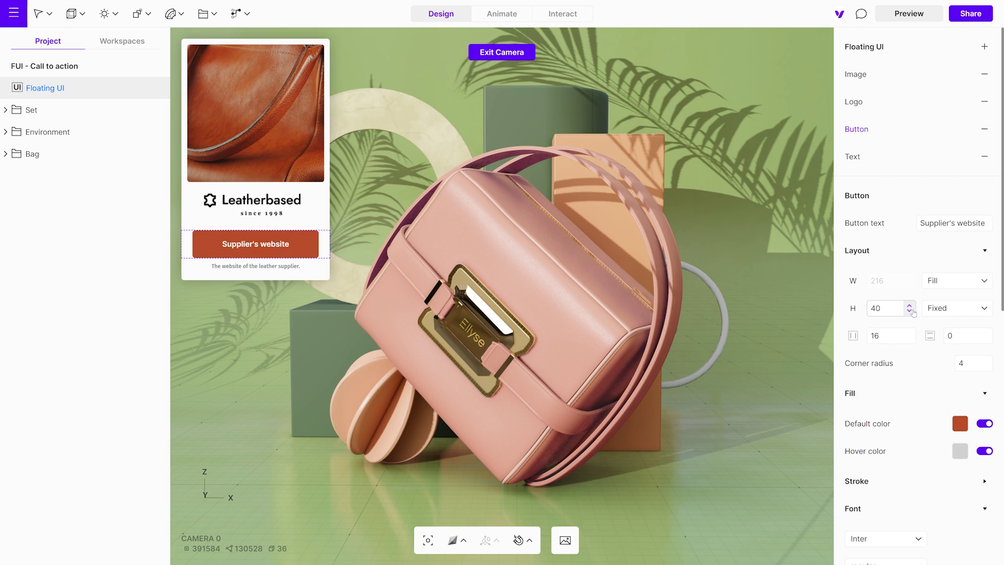
{"action": "left_click_drag", "start_coordinate": [909, 308], "coordinate": [910, 311]}
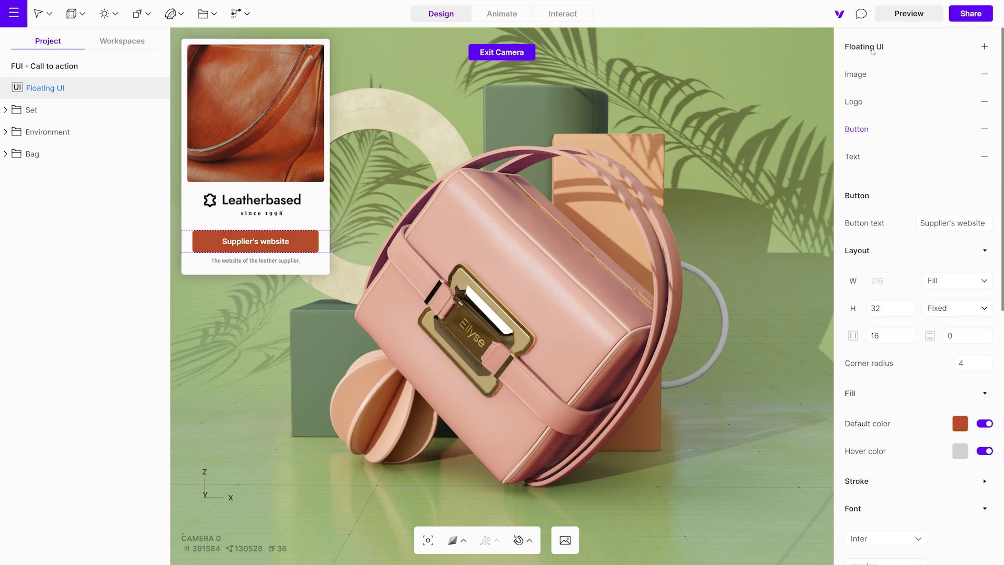
Change the Floating UI's position to Bottom right.
{"action": "left_click", "coordinate": [872, 48]}
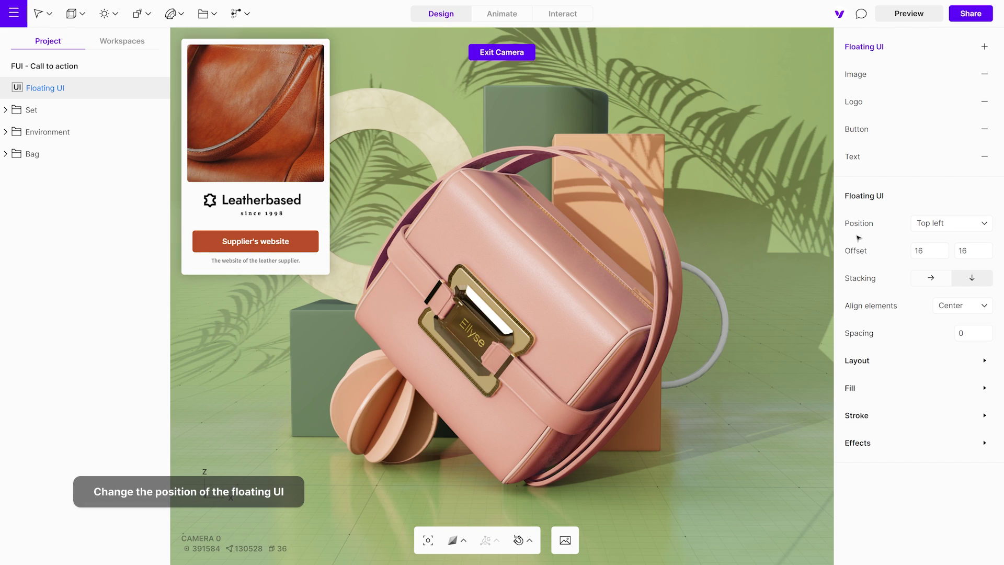
{"action": "left_click", "coordinate": [971, 227]}
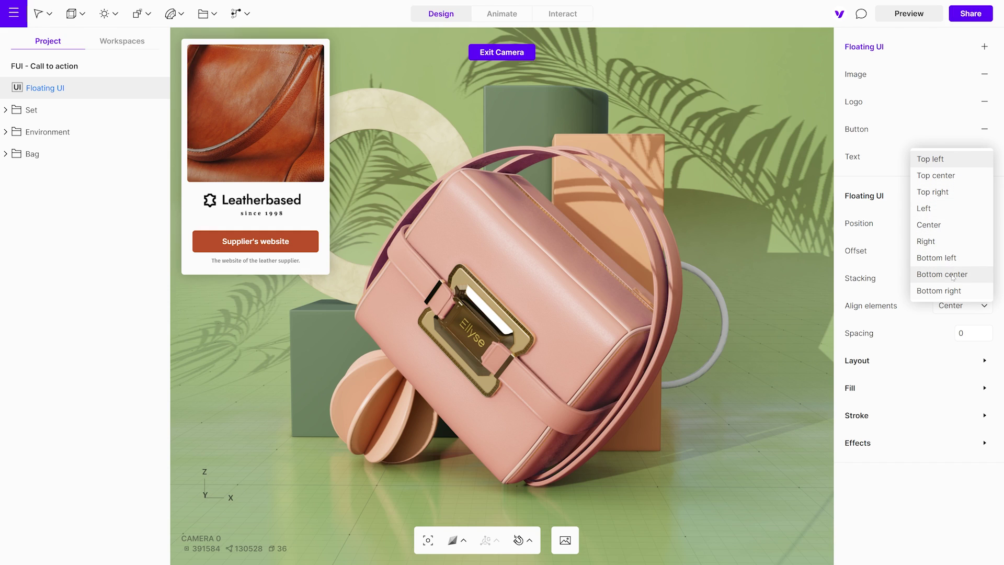
{"action": "left_click", "coordinate": [951, 292]}
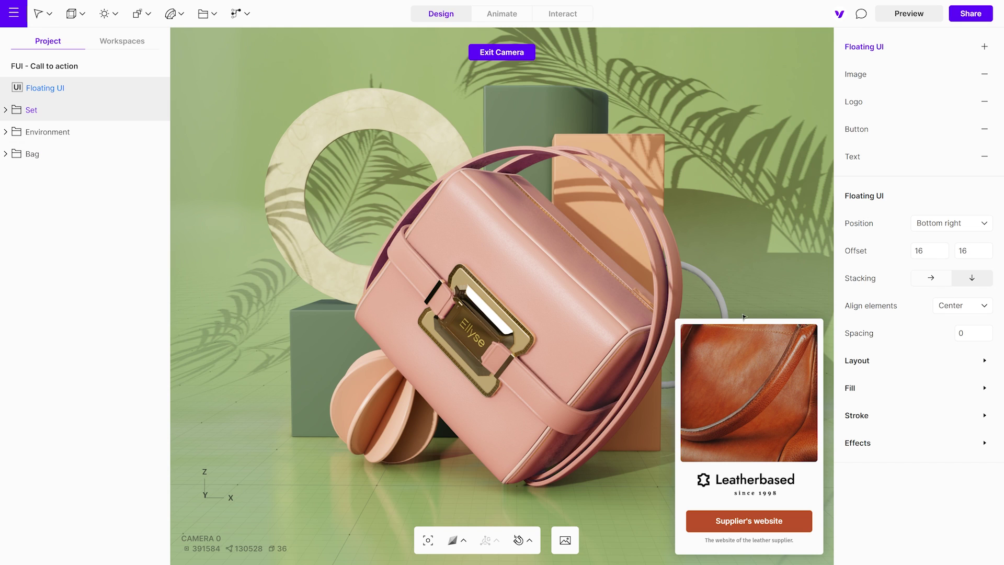
Return to the dashboard, duplicate the "FUI - Call to action" project and open the copy.
{"action": "left_click", "coordinate": [14, 14]}
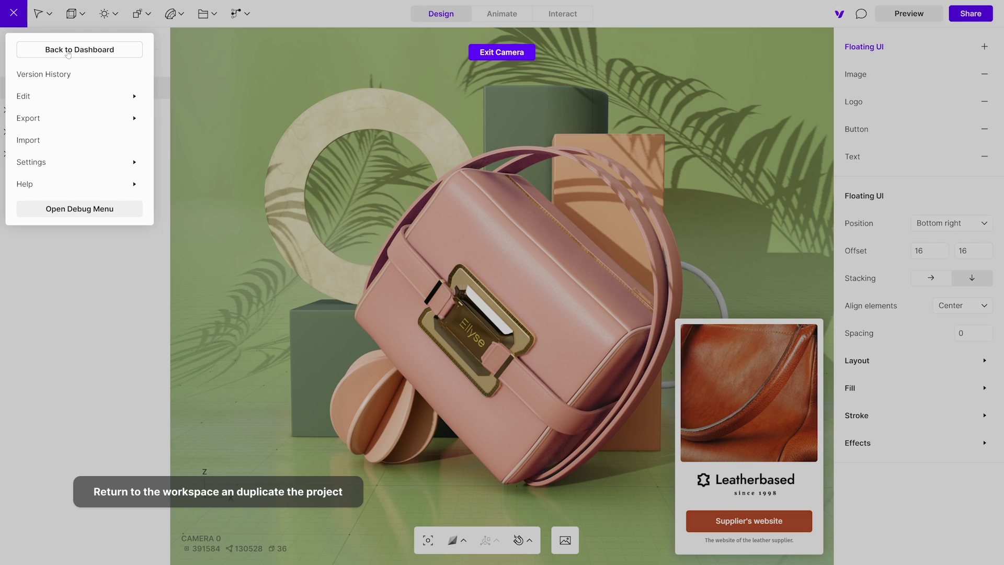
{"action": "left_click", "coordinate": [68, 51]}
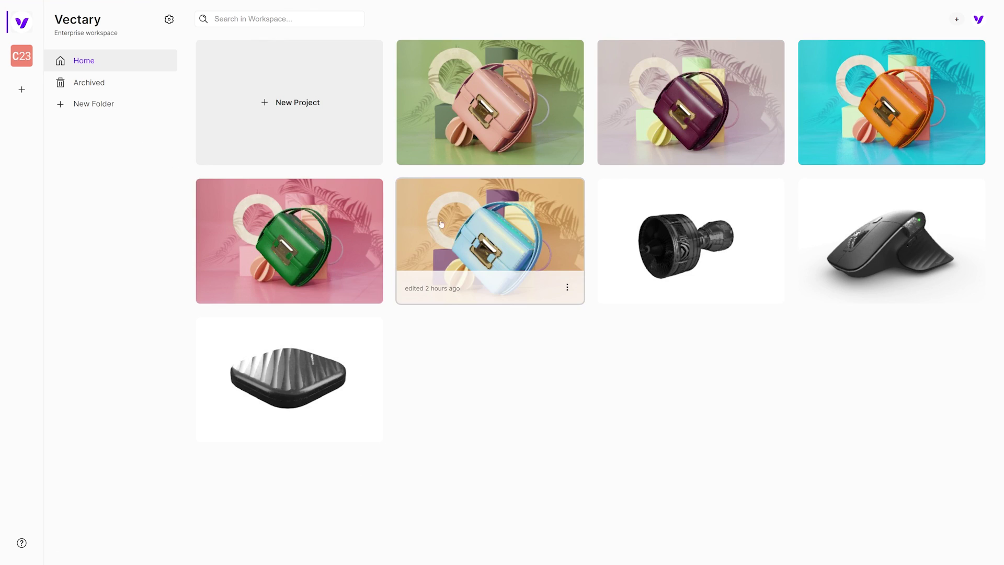
{"action": "left_click", "coordinate": [568, 151]}
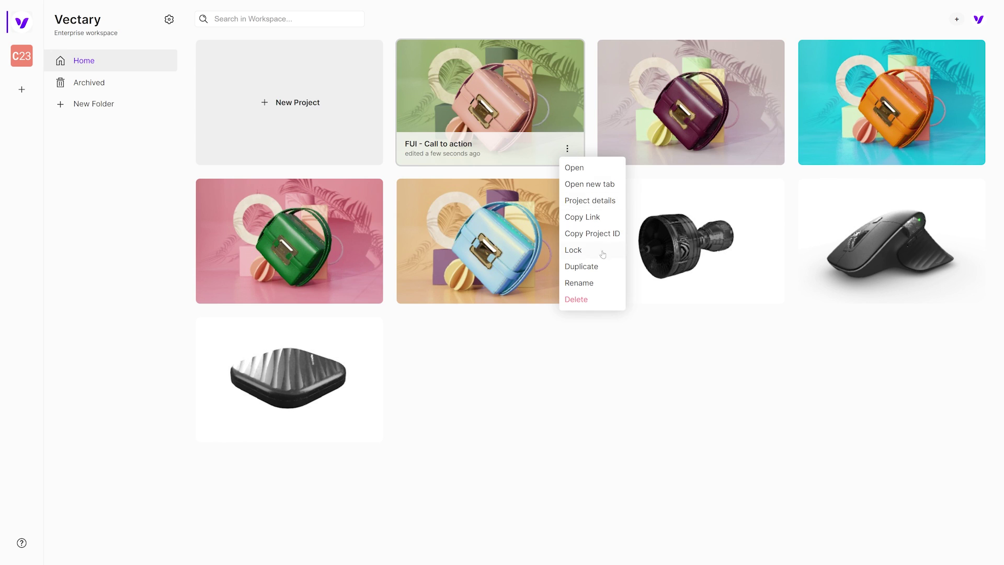
{"action": "left_click", "coordinate": [588, 267]}
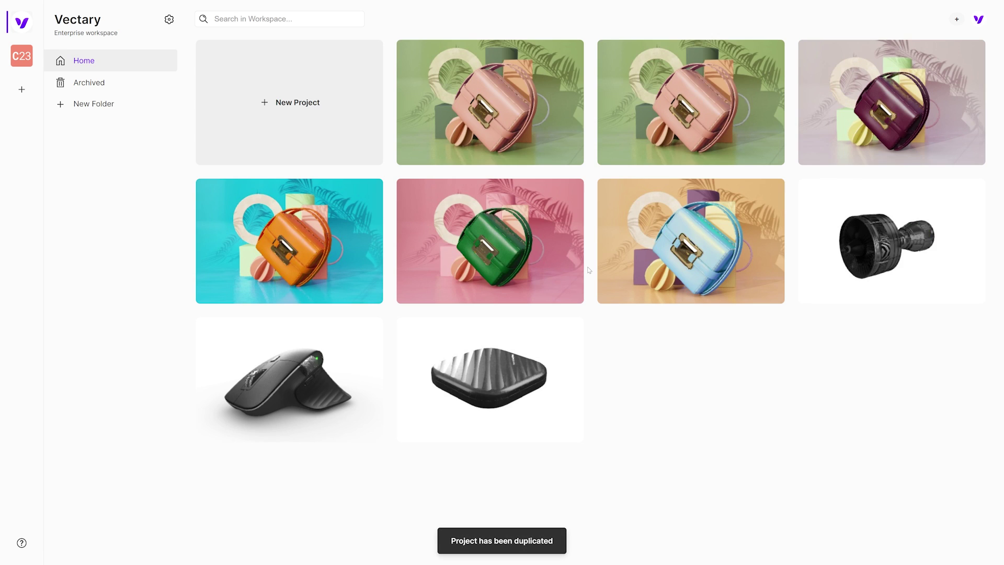
{"action": "left_click", "coordinate": [503, 124]}
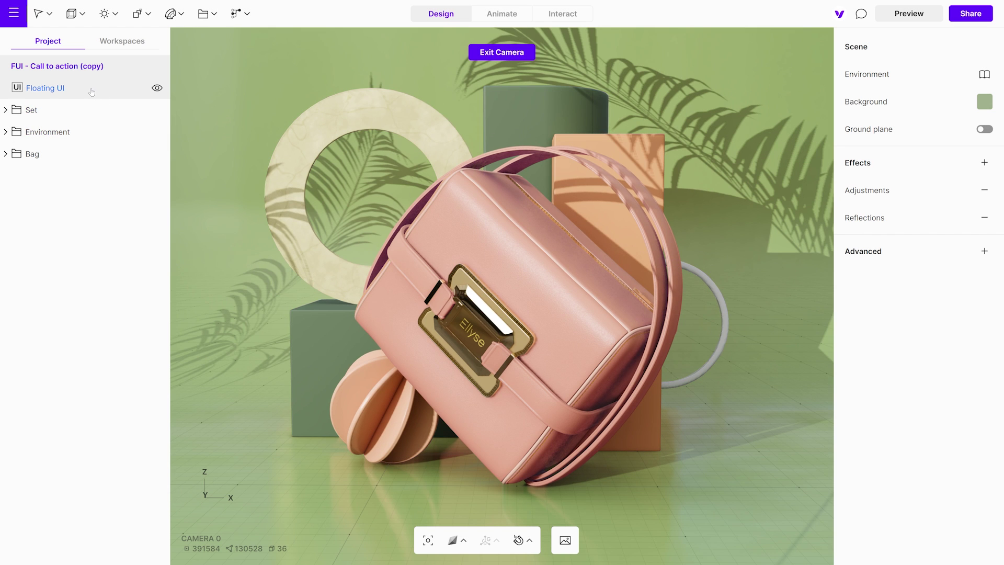
Delete the Set, Environment and Bag groups from the copied project, keeping only the Floating UI.
{"action": "left_click", "coordinate": [91, 91]}
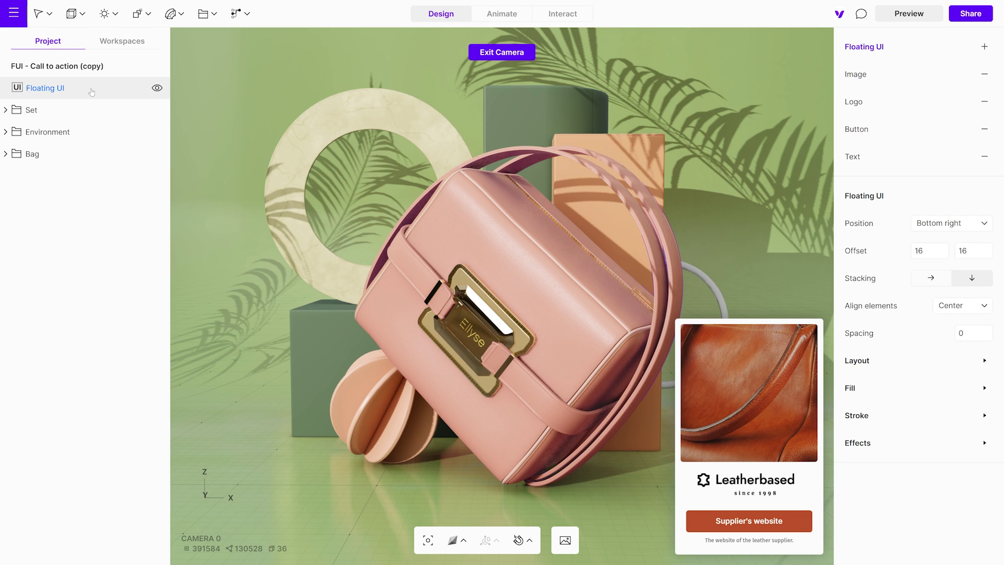
{"action": "left_click", "coordinate": [87, 110]}
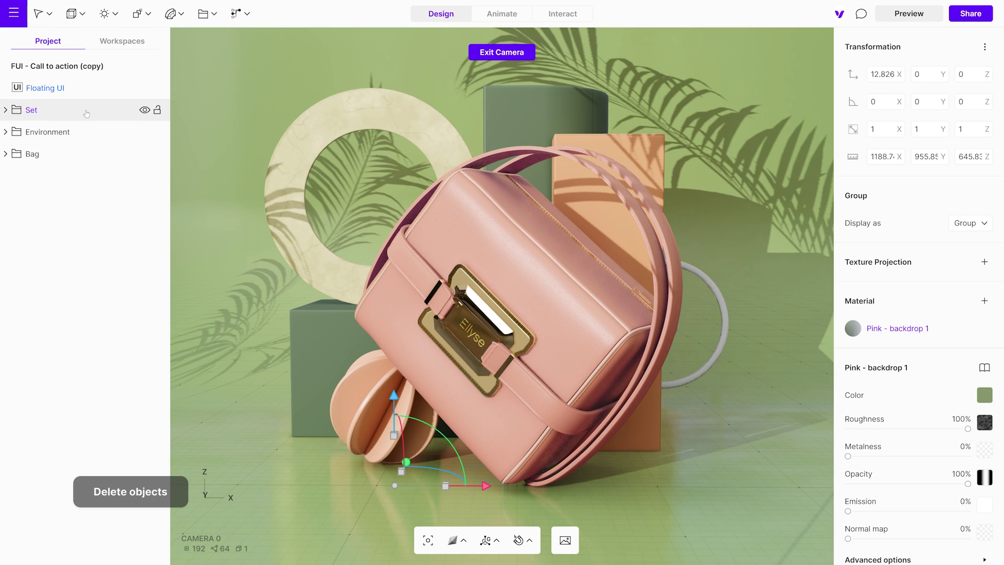
{"action": "left_click", "coordinate": [65, 156], "text": "shift"}
{"action": "key", "text": "Delete"}
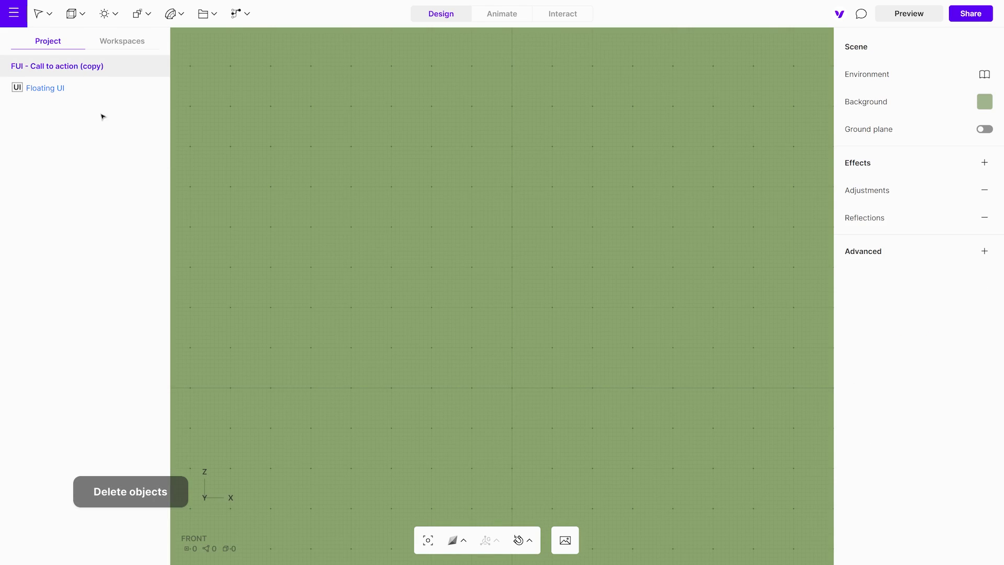
Rename the copied project to "FUI - Call to action (FUI Only)".
{"action": "double_click", "coordinate": [88, 67]}
{"action": "left_click_drag", "start_coordinate": [104, 67], "coordinate": [83, 66]}
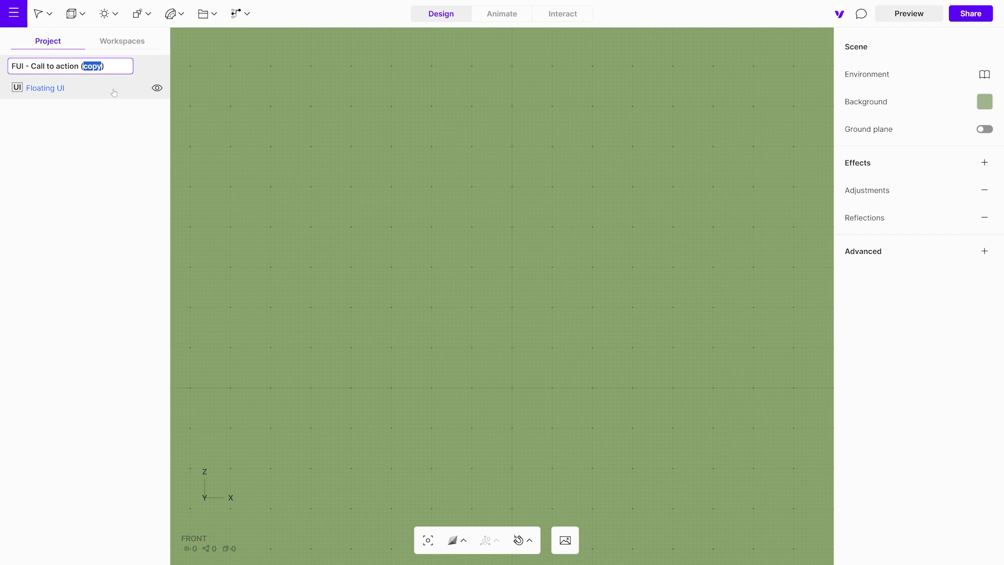
{"action": "type", "text": "FUI Only"}
{"action": "key", "text": "Return"}
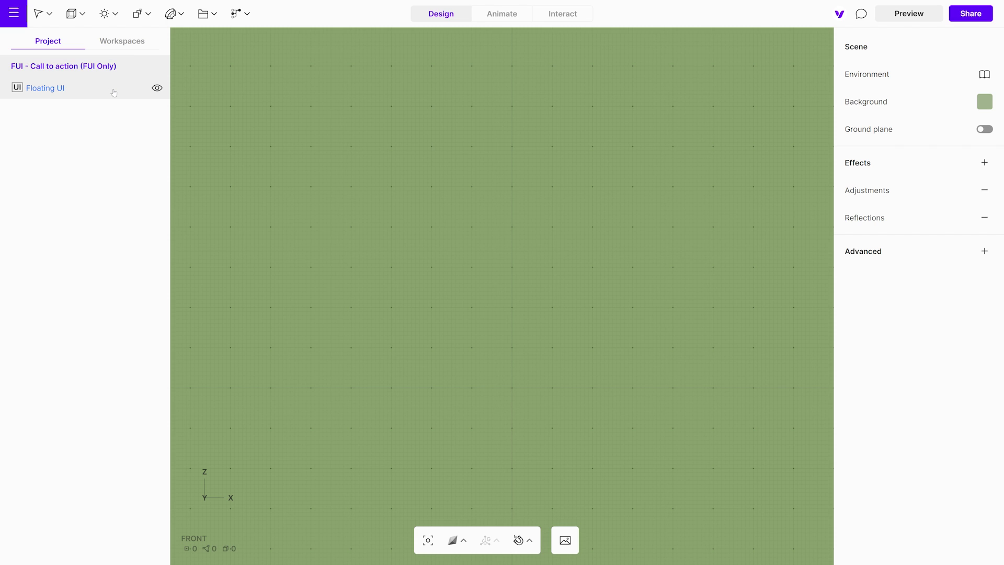
Return to the dashboard and open the "Designer's bag (Brown)" project.
{"action": "left_click", "coordinate": [14, 13]}
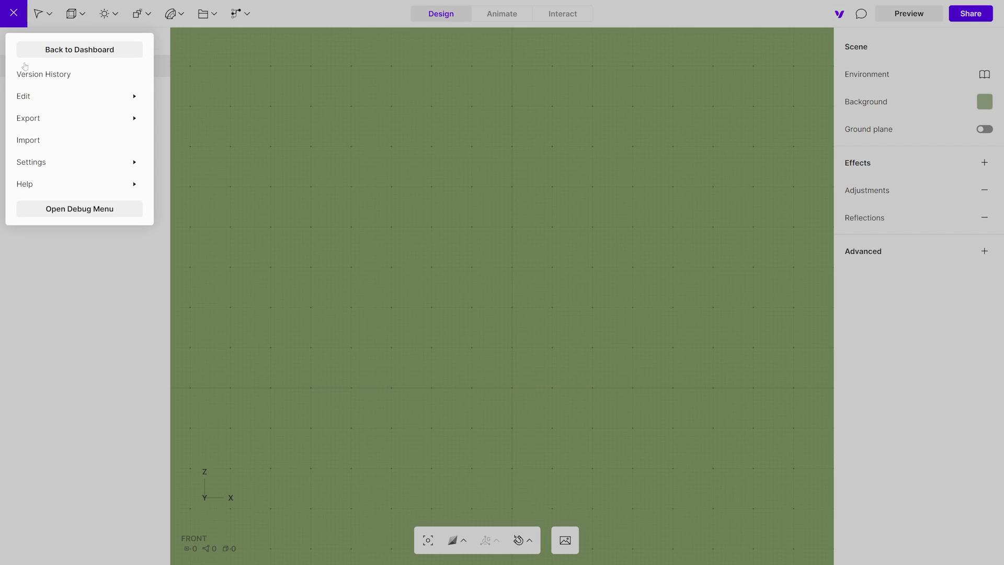
{"action": "left_click", "coordinate": [79, 50]}
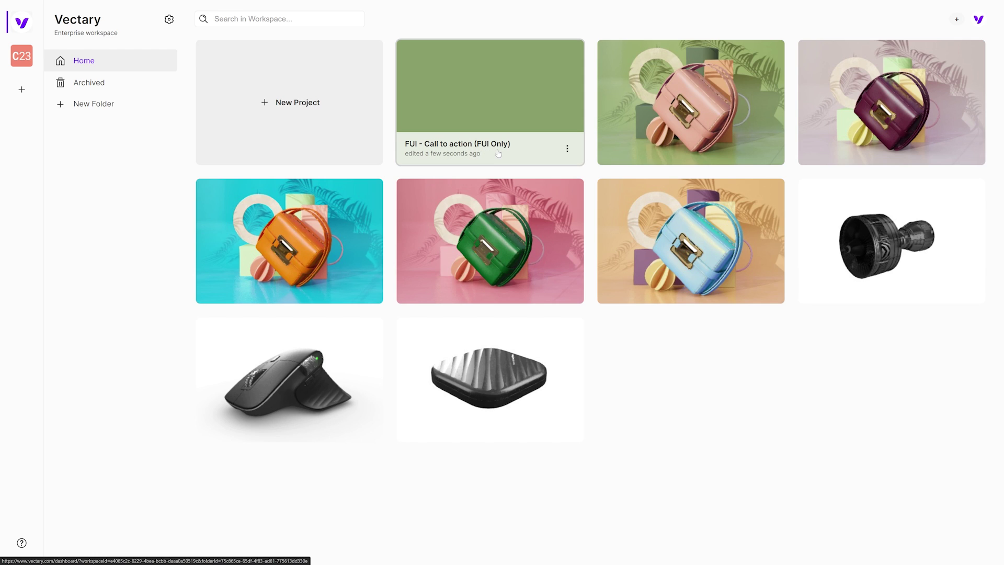
{"action": "left_click", "coordinate": [894, 118]}
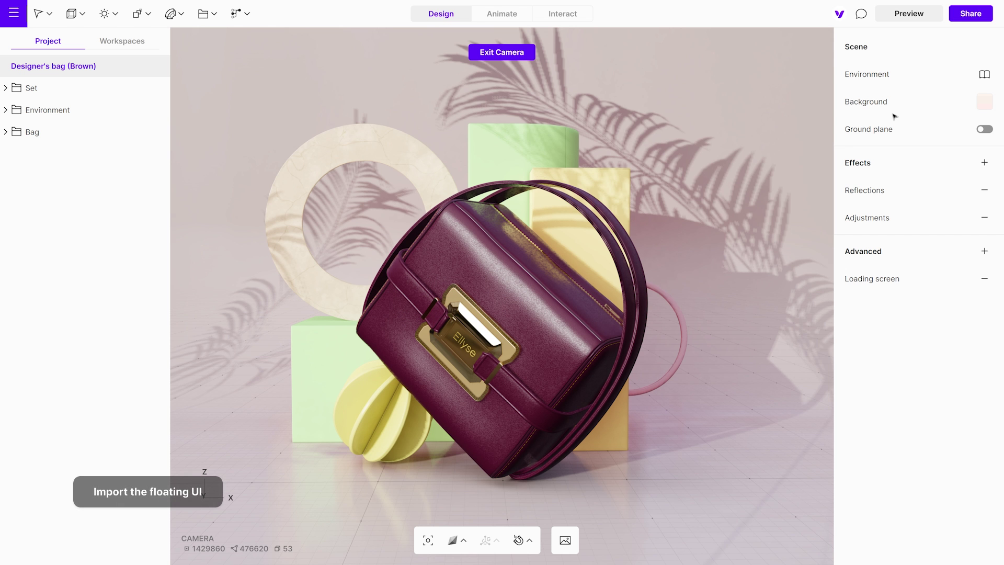
Import the "FUI - Call to action (FUI Only)" project from the Vectary workspace into the brown bag scene.
{"action": "left_click", "coordinate": [122, 42]}
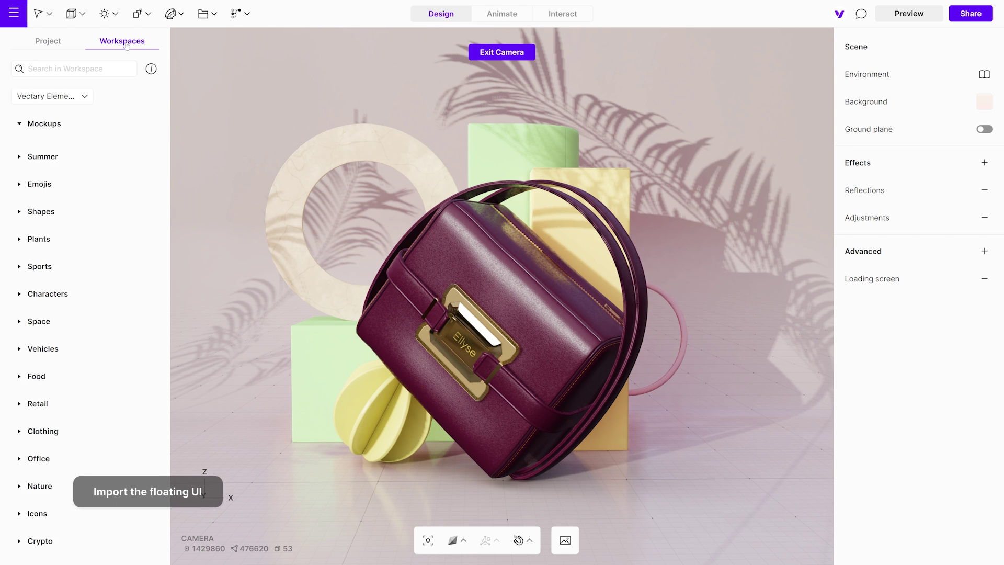
{"action": "left_click", "coordinate": [81, 97]}
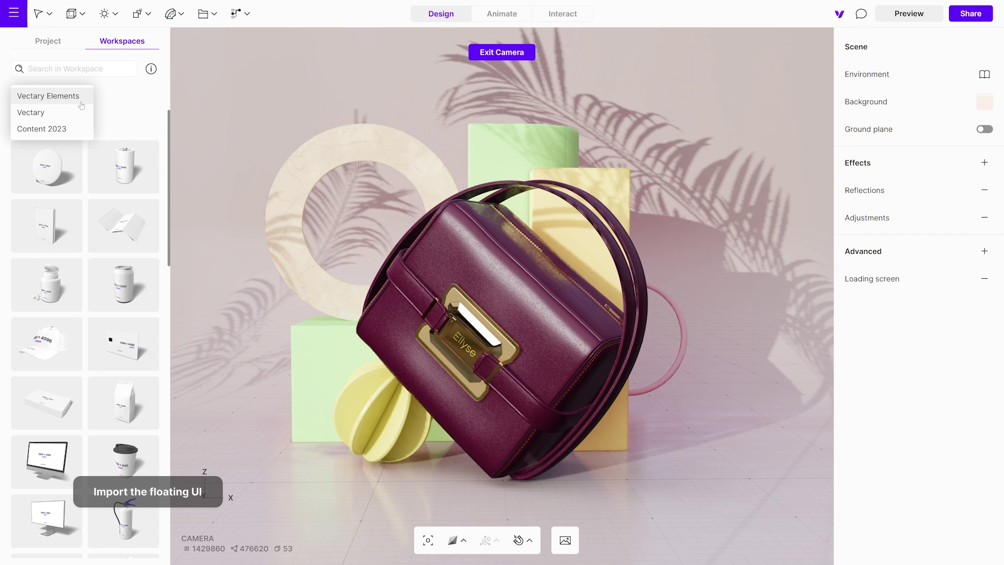
{"action": "left_click", "coordinate": [69, 113]}
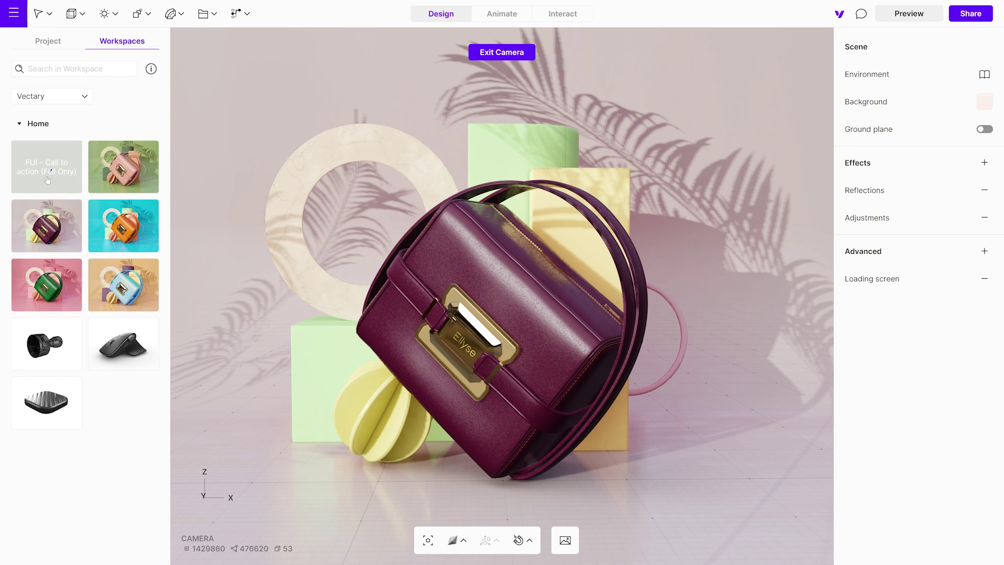
{"action": "left_click", "coordinate": [47, 41]}
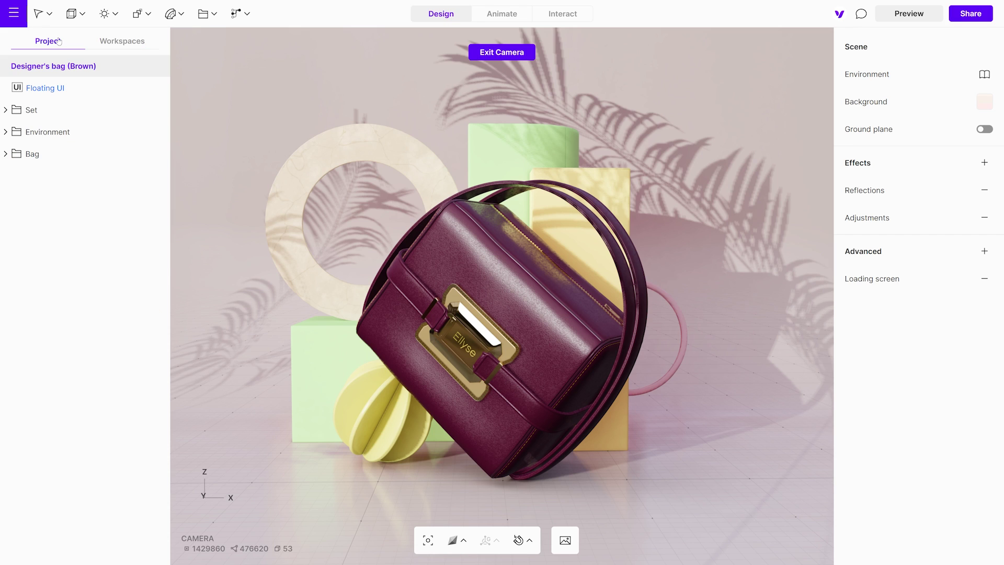
Inspect the imported Floating UI, preview the scene and test its "Supplier's website" button.
{"action": "left_click", "coordinate": [45, 87]}
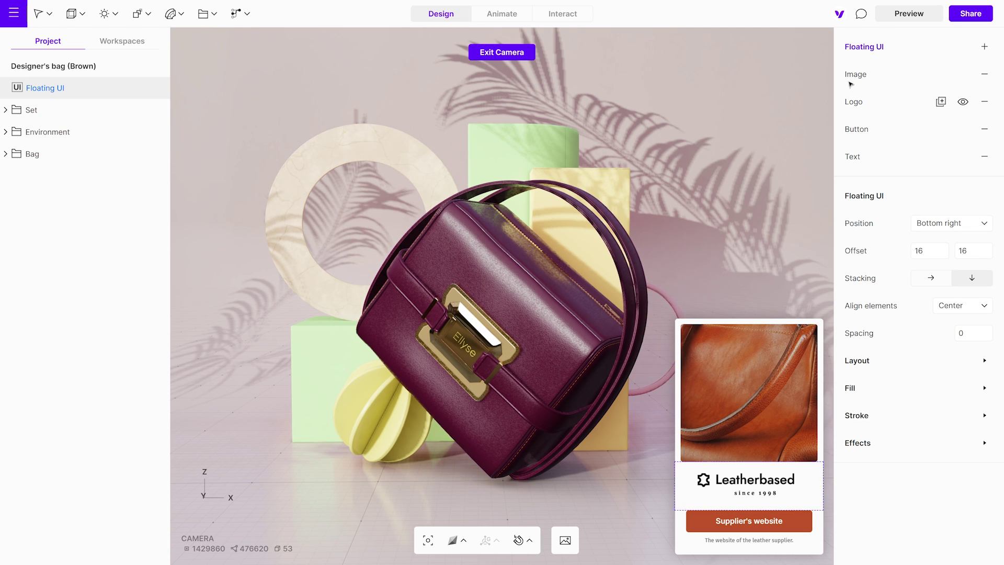
{"action": "left_click", "coordinate": [915, 22]}
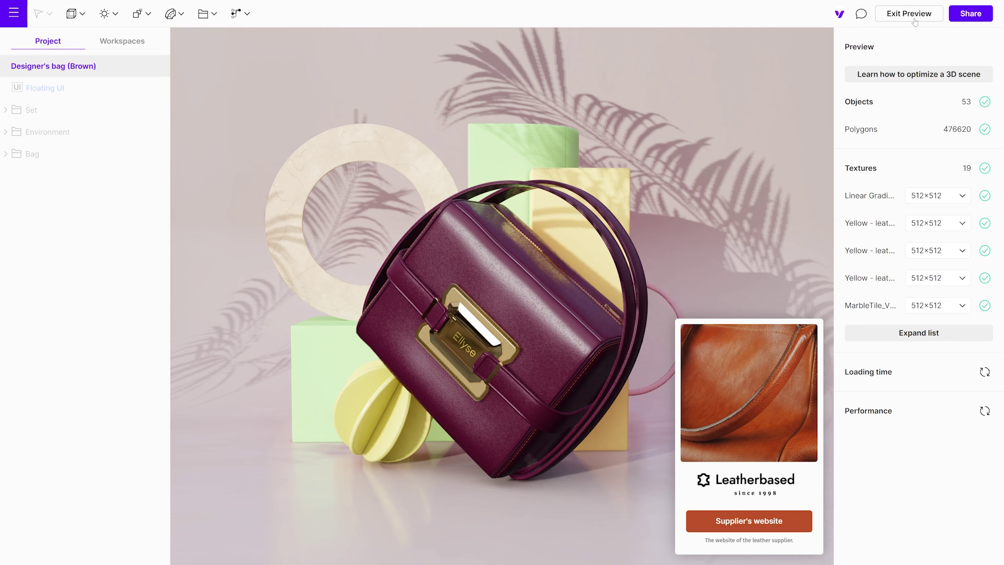
{"action": "left_click", "coordinate": [725, 519]}
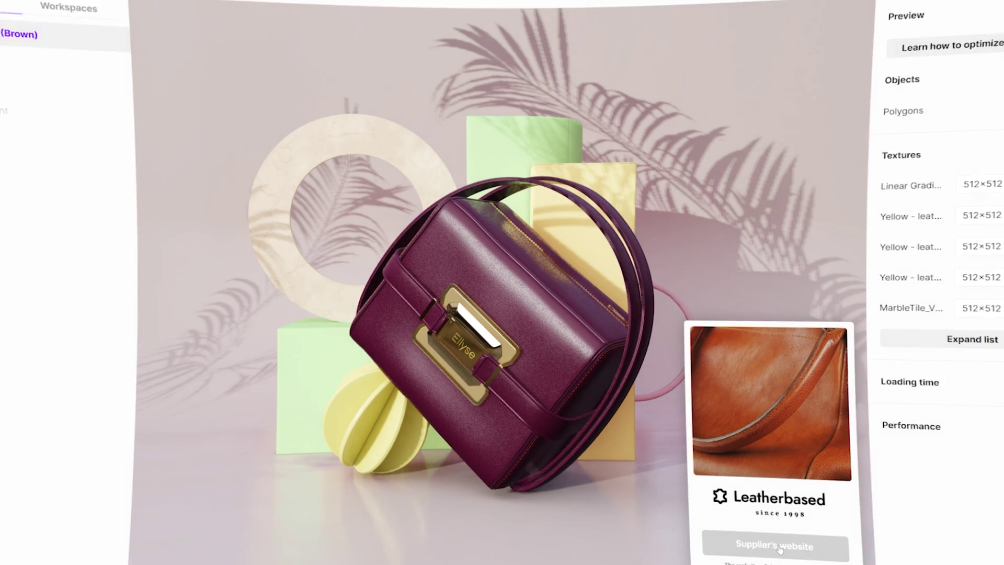